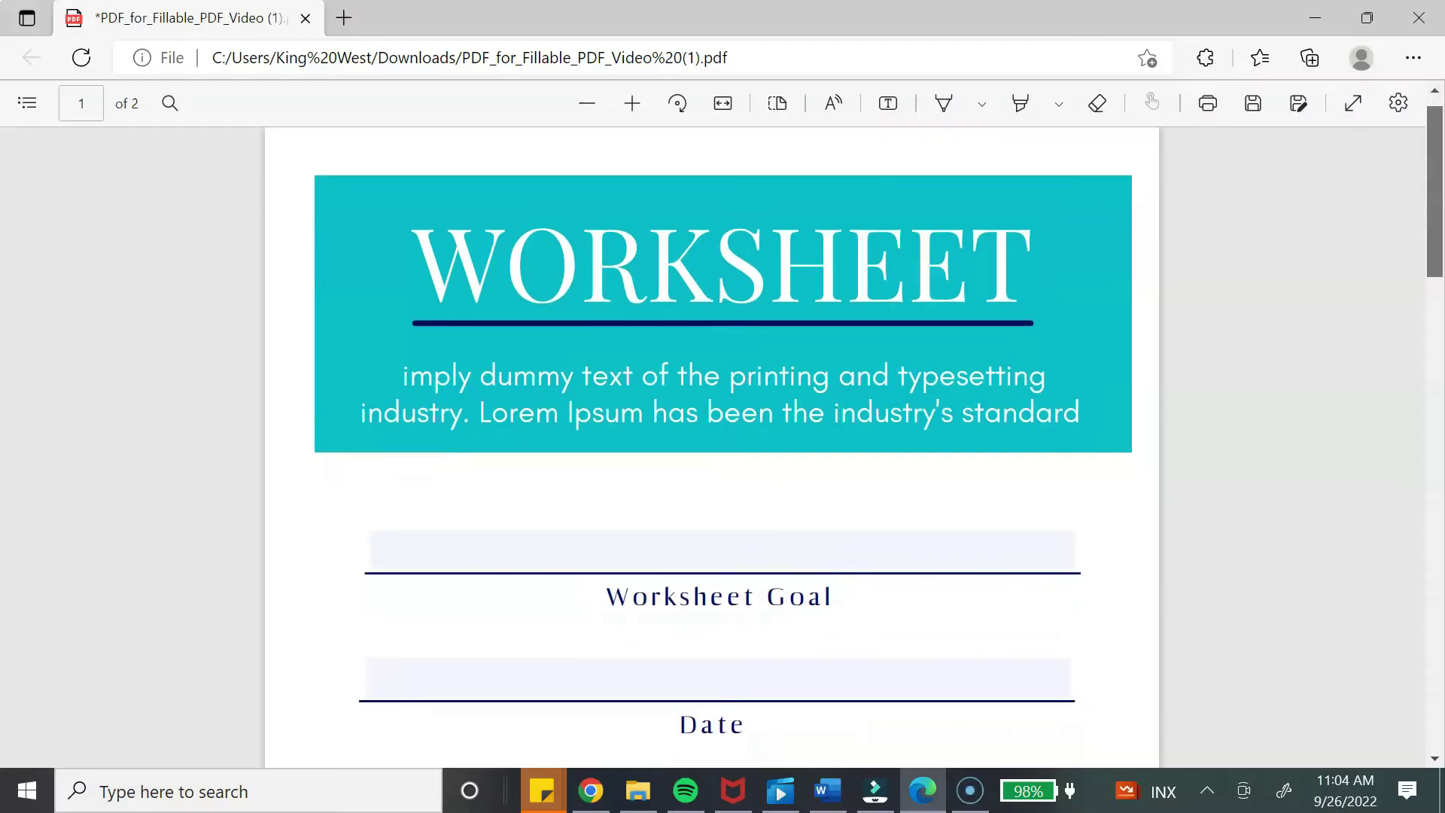
Look through the finished worksheet's two pages and enter "To generate passive income with dig" in the Worksheet Goal field
{"action": "scroll", "coordinate": [711, 448], "scroll_direction": "down", "scroll_amount": 15}
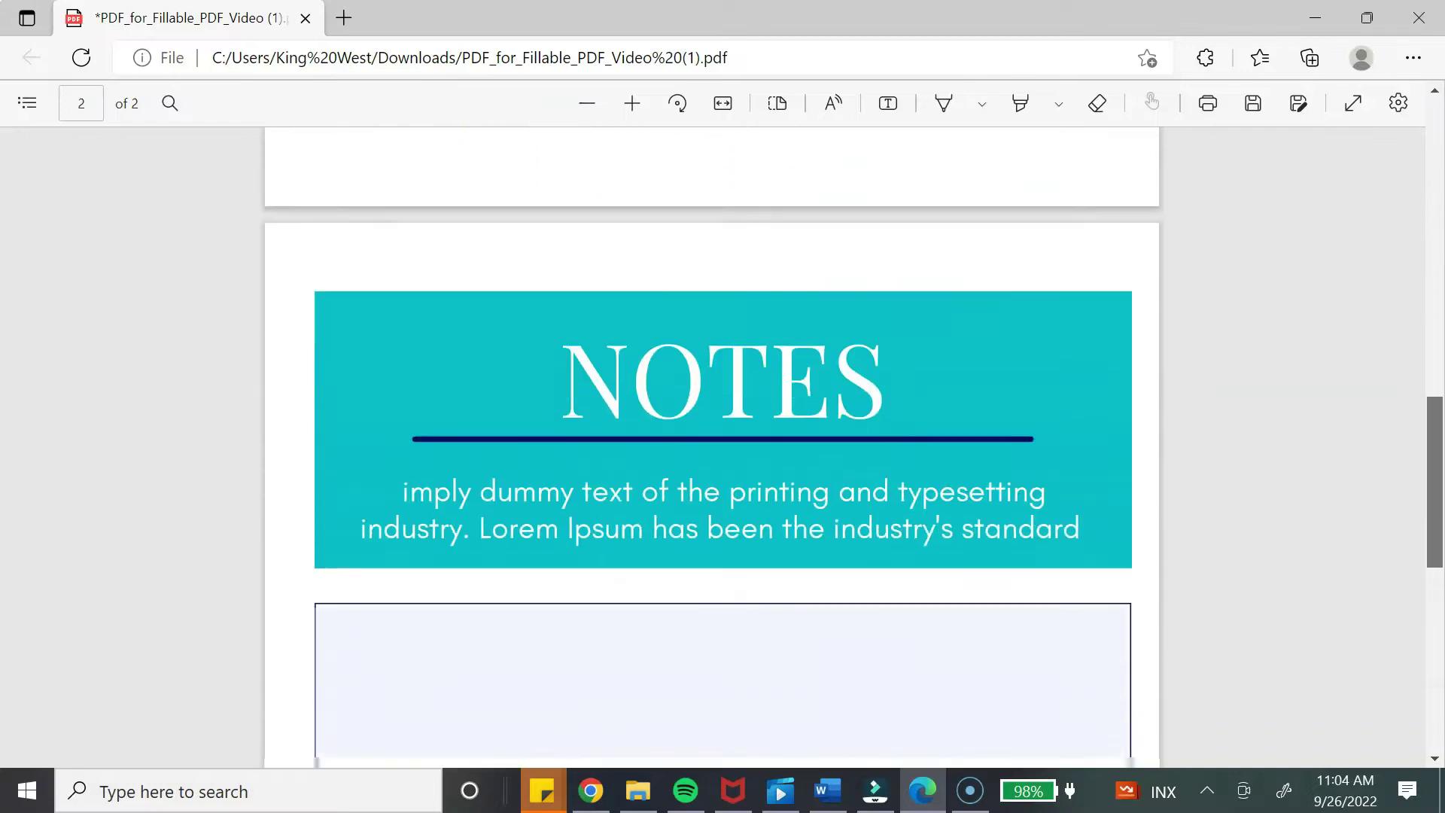
{"action": "scroll", "coordinate": [711, 448], "scroll_direction": "down", "scroll_amount": 8}
{"action": "scroll", "coordinate": [712, 448], "scroll_direction": "up", "scroll_amount": 20}
{"action": "left_click", "coordinate": [722, 544]}
{"action": "type", "text": "T"}
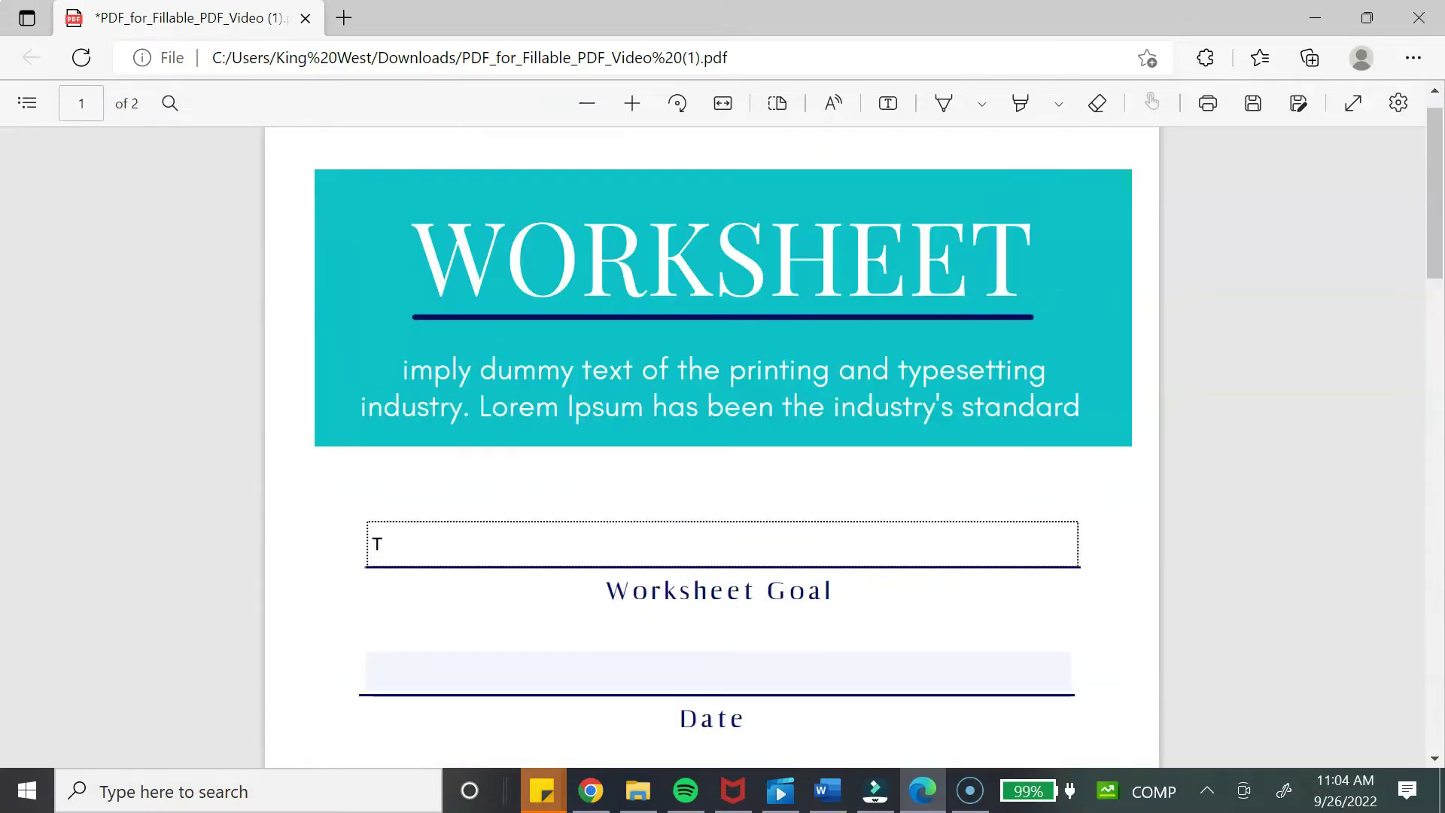
{"action": "type", "text": "o generate passive income with dig"}
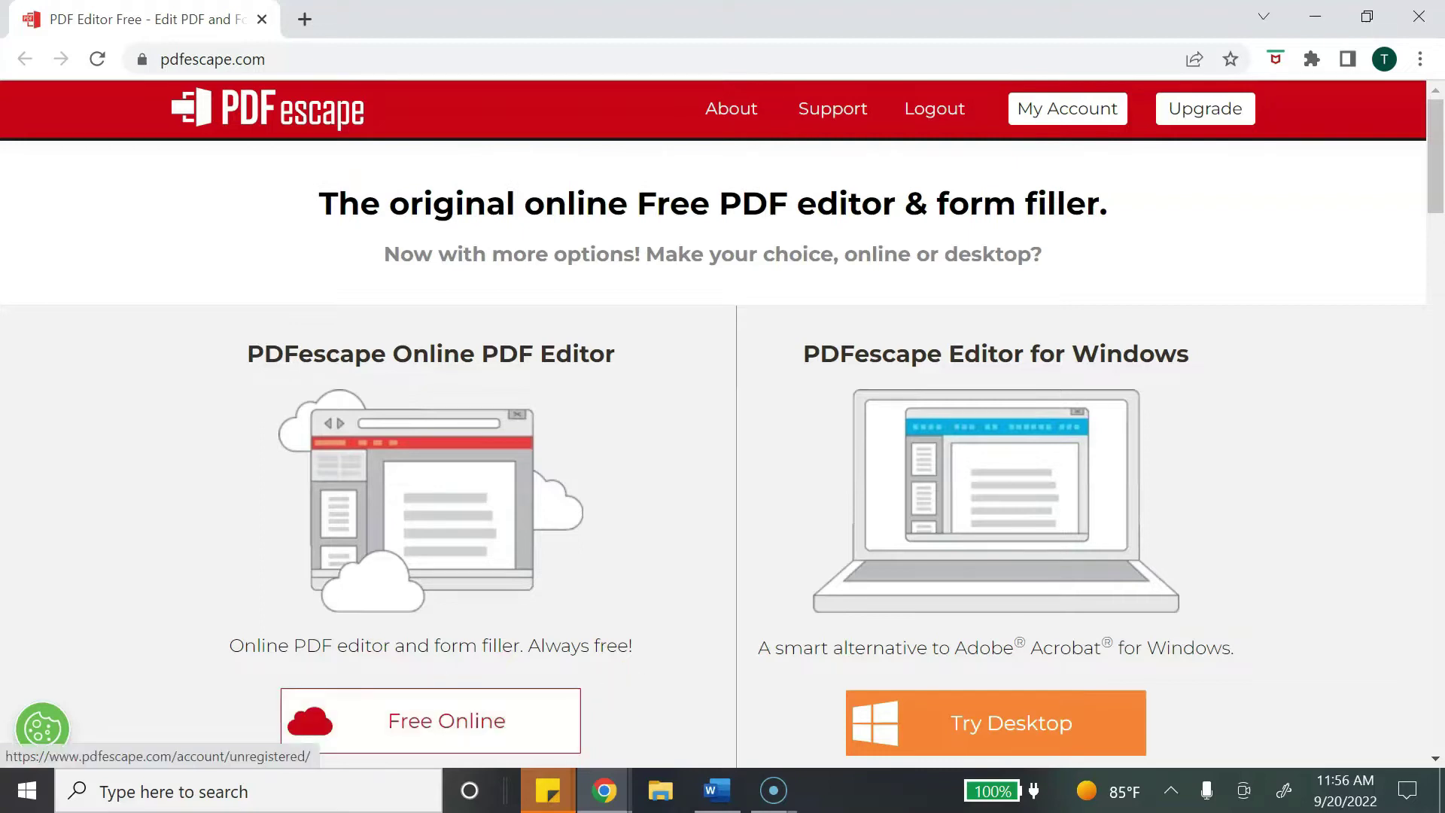
Switch to PDFescape's free online editor and upload the file "PDF for Fillable PDF Video" from Downloads
{"action": "left_click", "coordinate": [431, 720]}
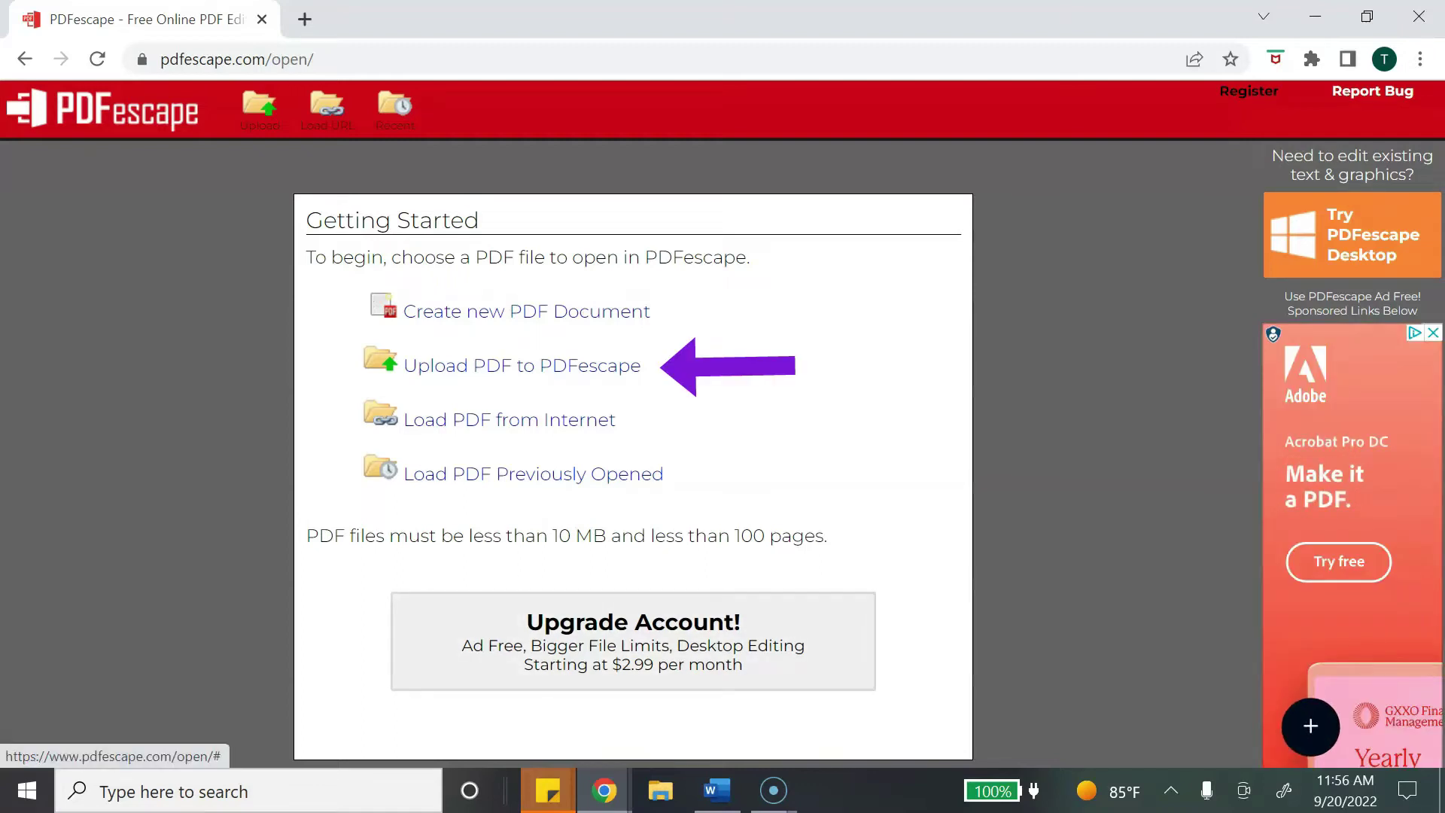
{"action": "left_click", "coordinate": [451, 366]}
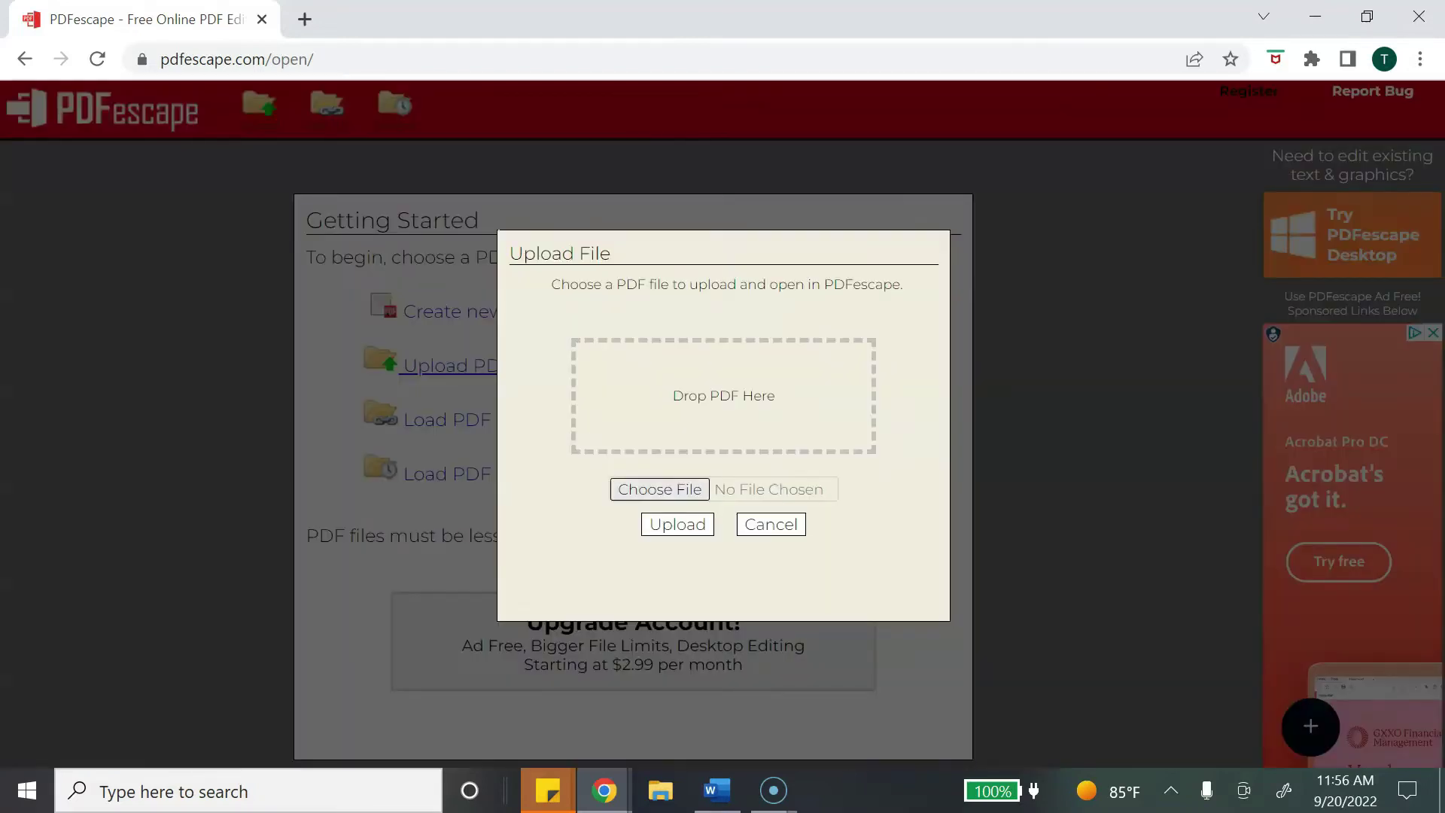
{"action": "left_click", "coordinate": [659, 490]}
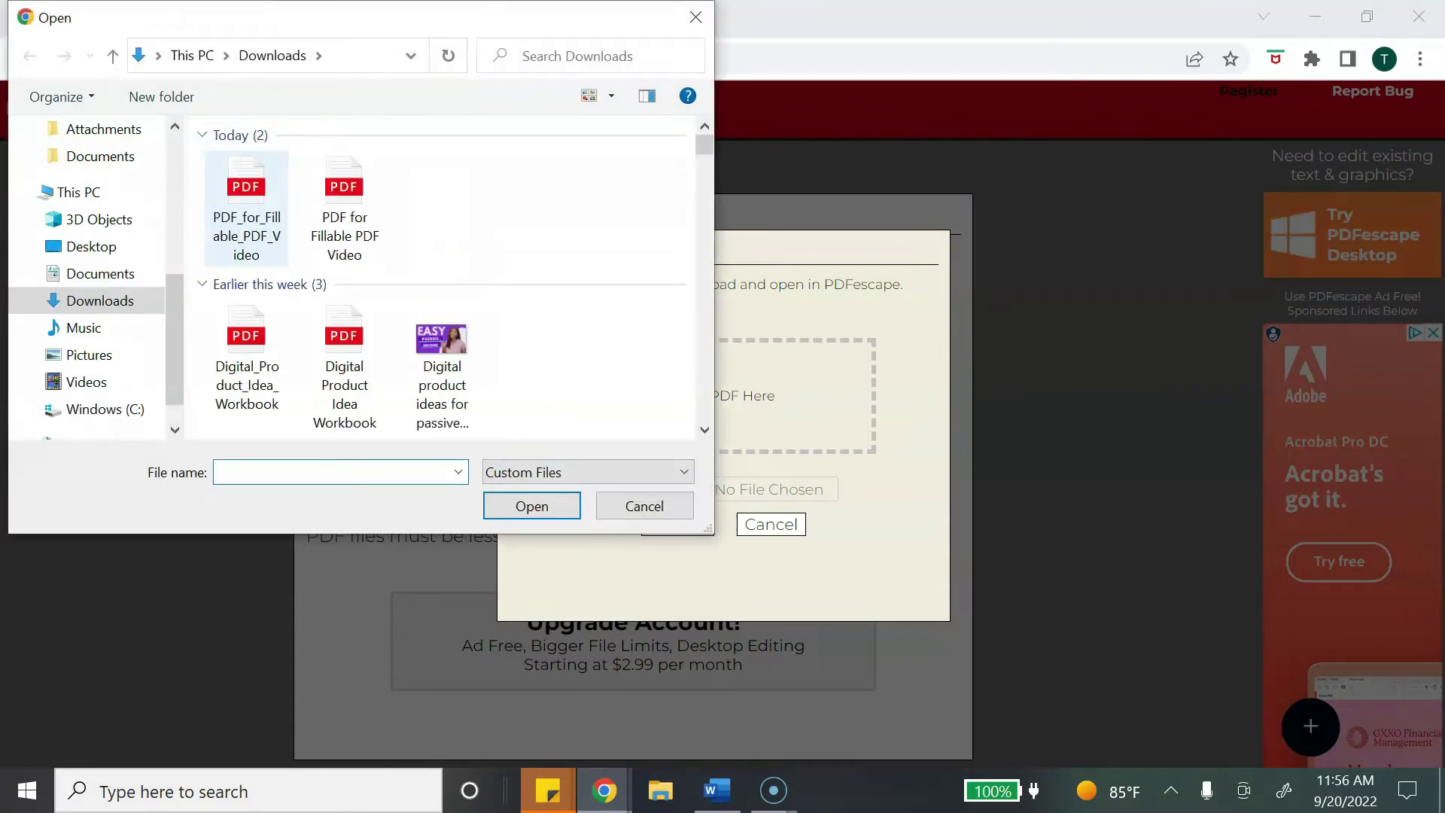
{"action": "left_click", "coordinate": [344, 209]}
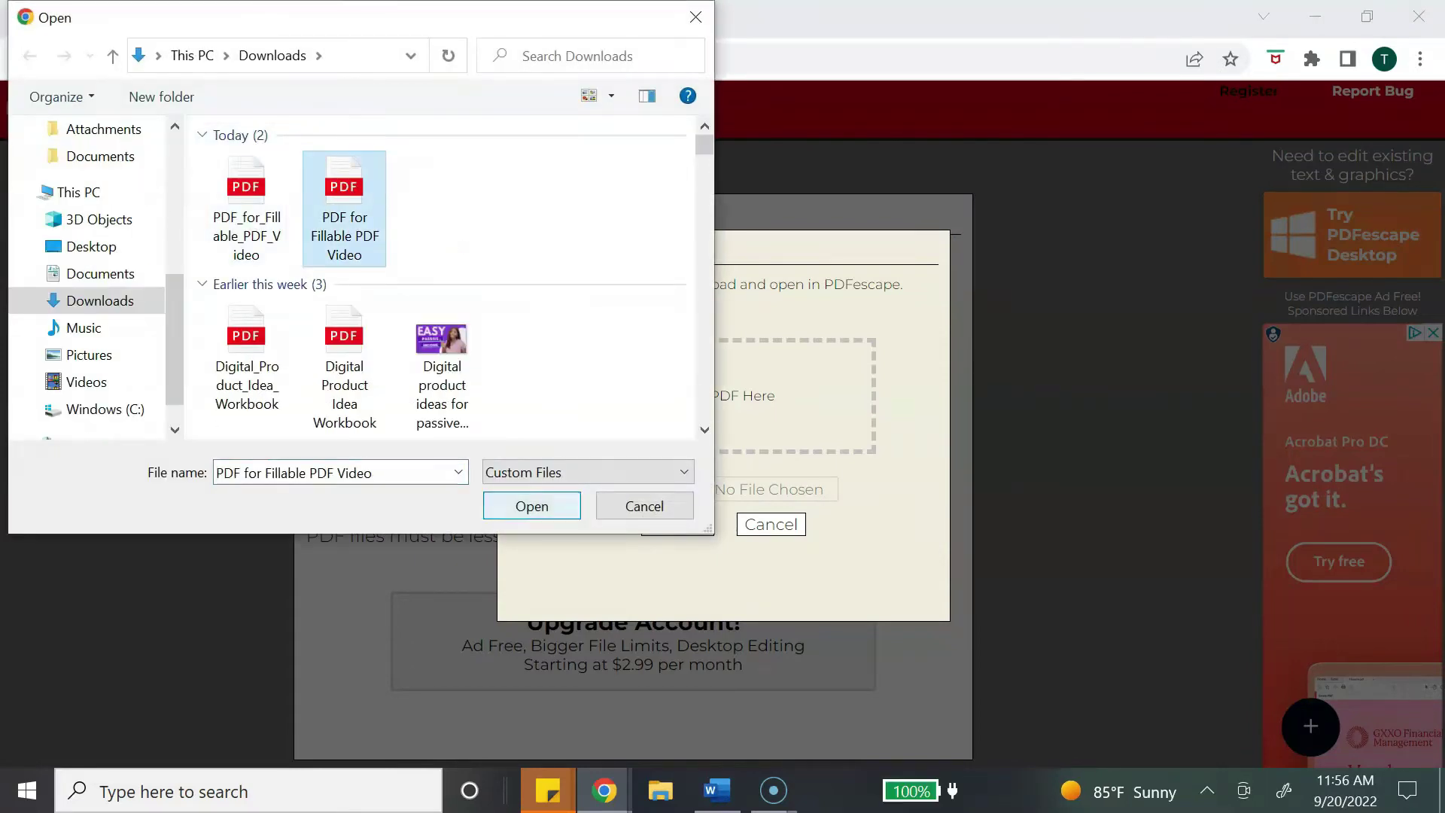
{"action": "left_click", "coordinate": [532, 505]}
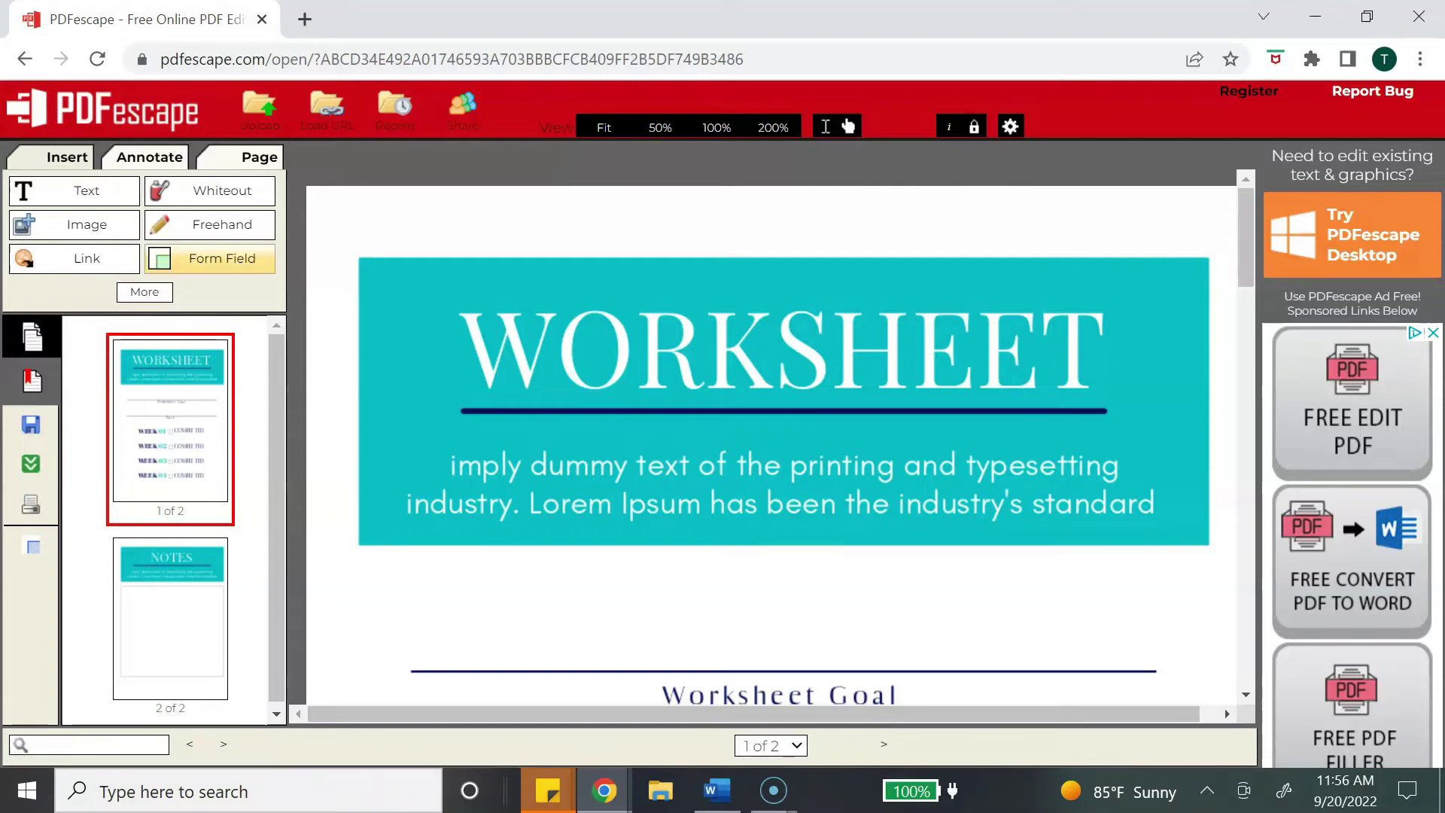
Add a Text form field spanning the line above Worksheet Goal and adjust its position and size to fit the line
{"action": "left_click", "coordinate": [222, 258]}
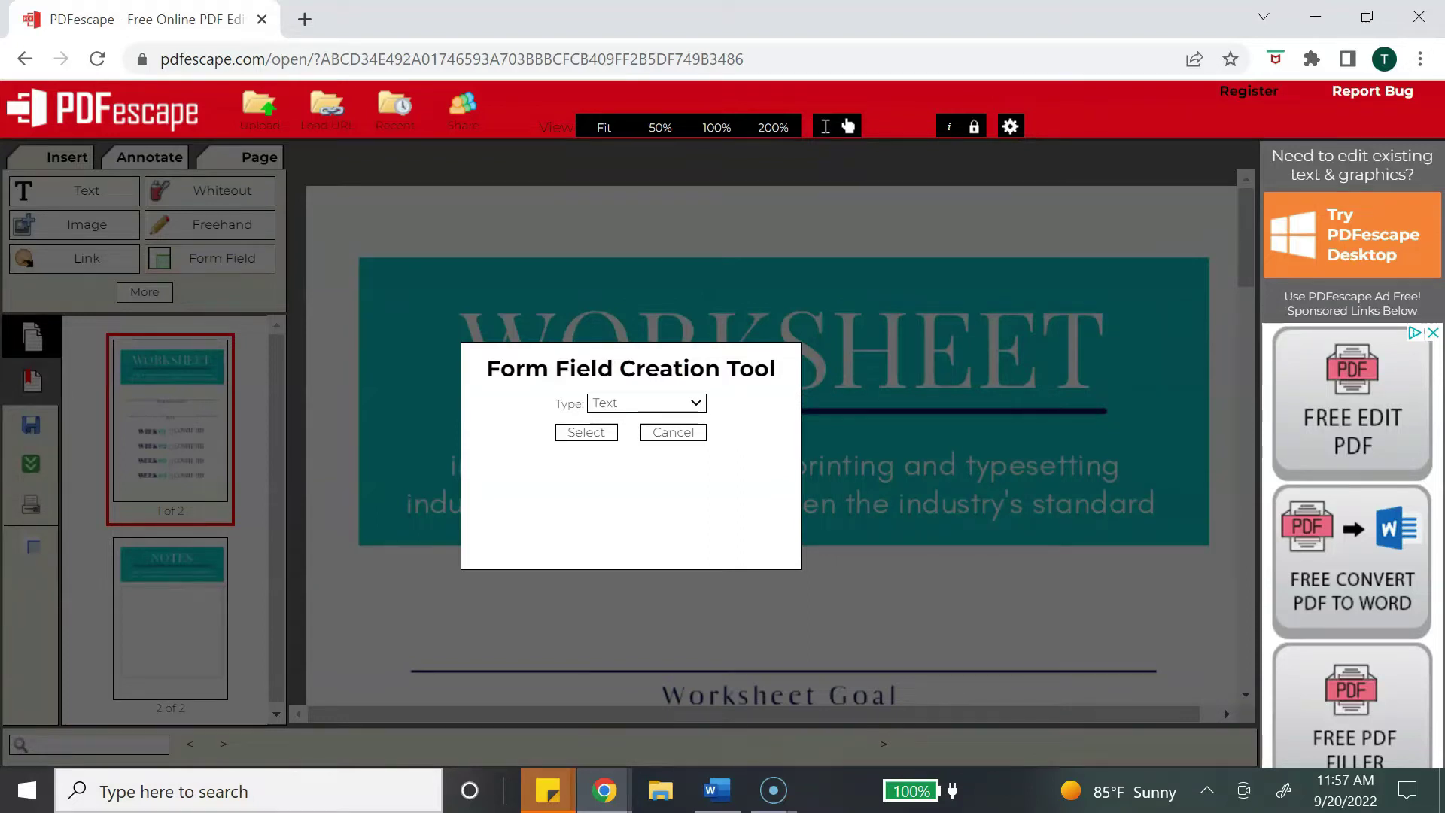
{"action": "left_click", "coordinate": [646, 402]}
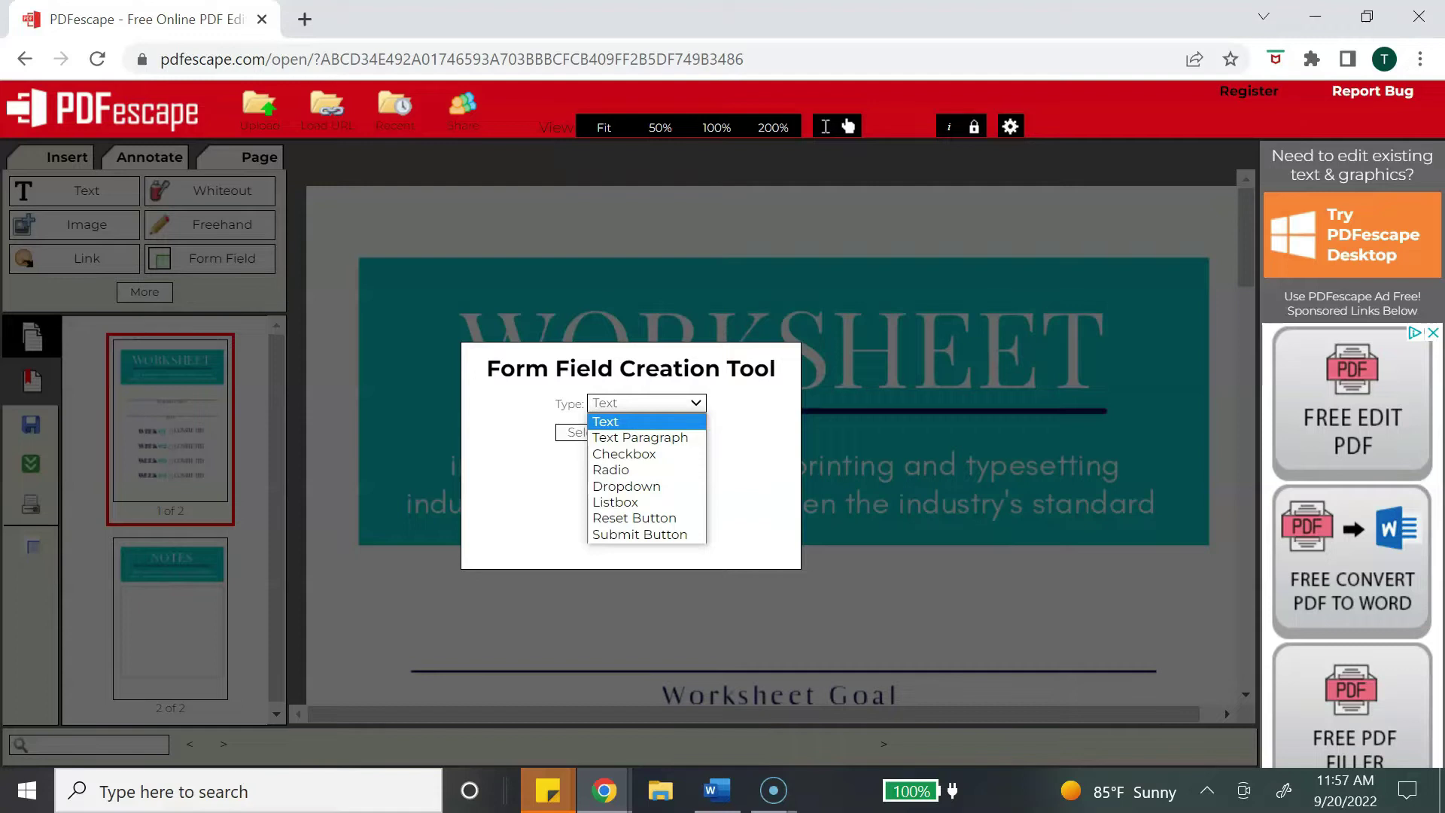
{"action": "key", "text": "Escape"}
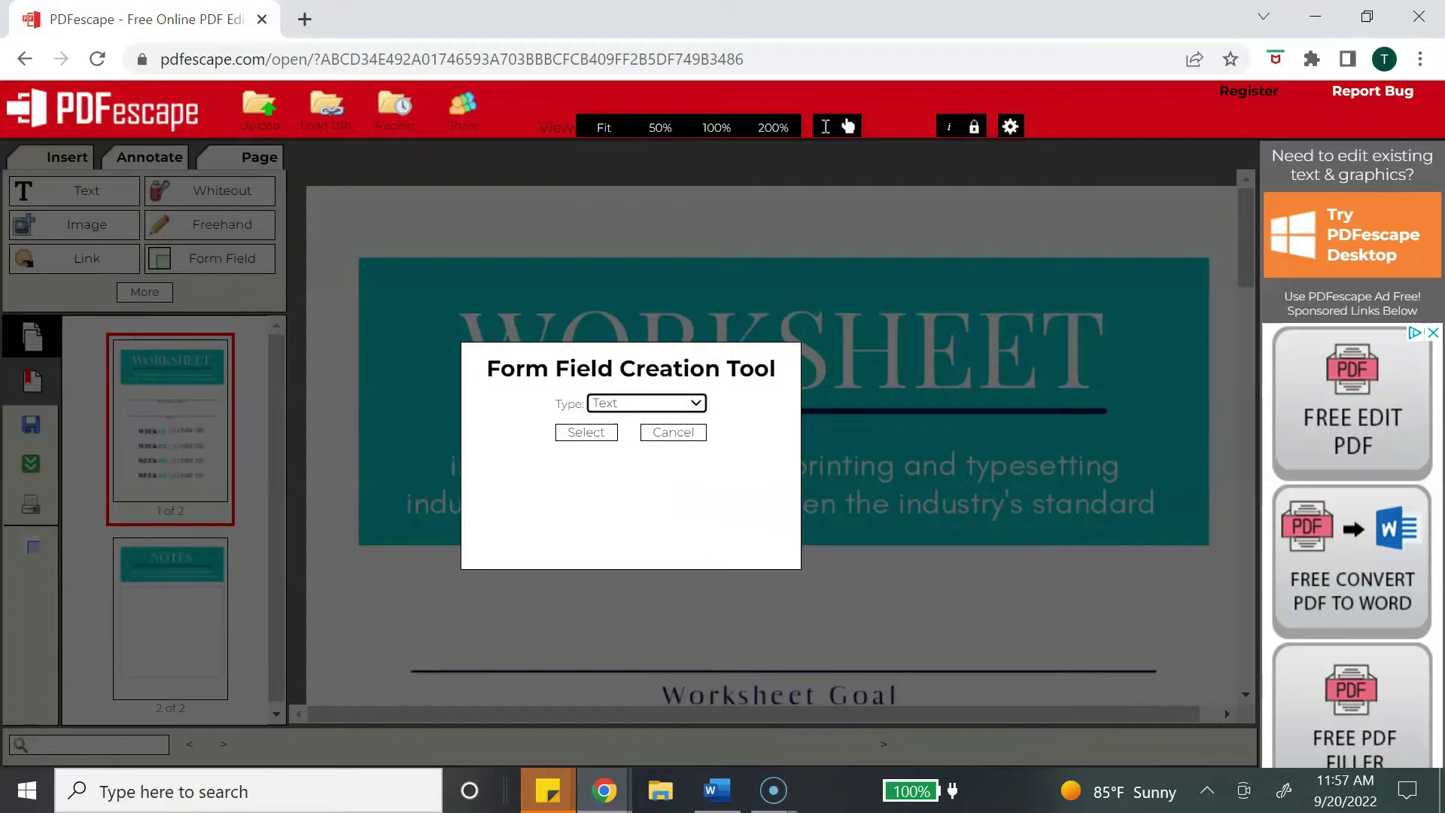
{"action": "key", "text": "Return"}
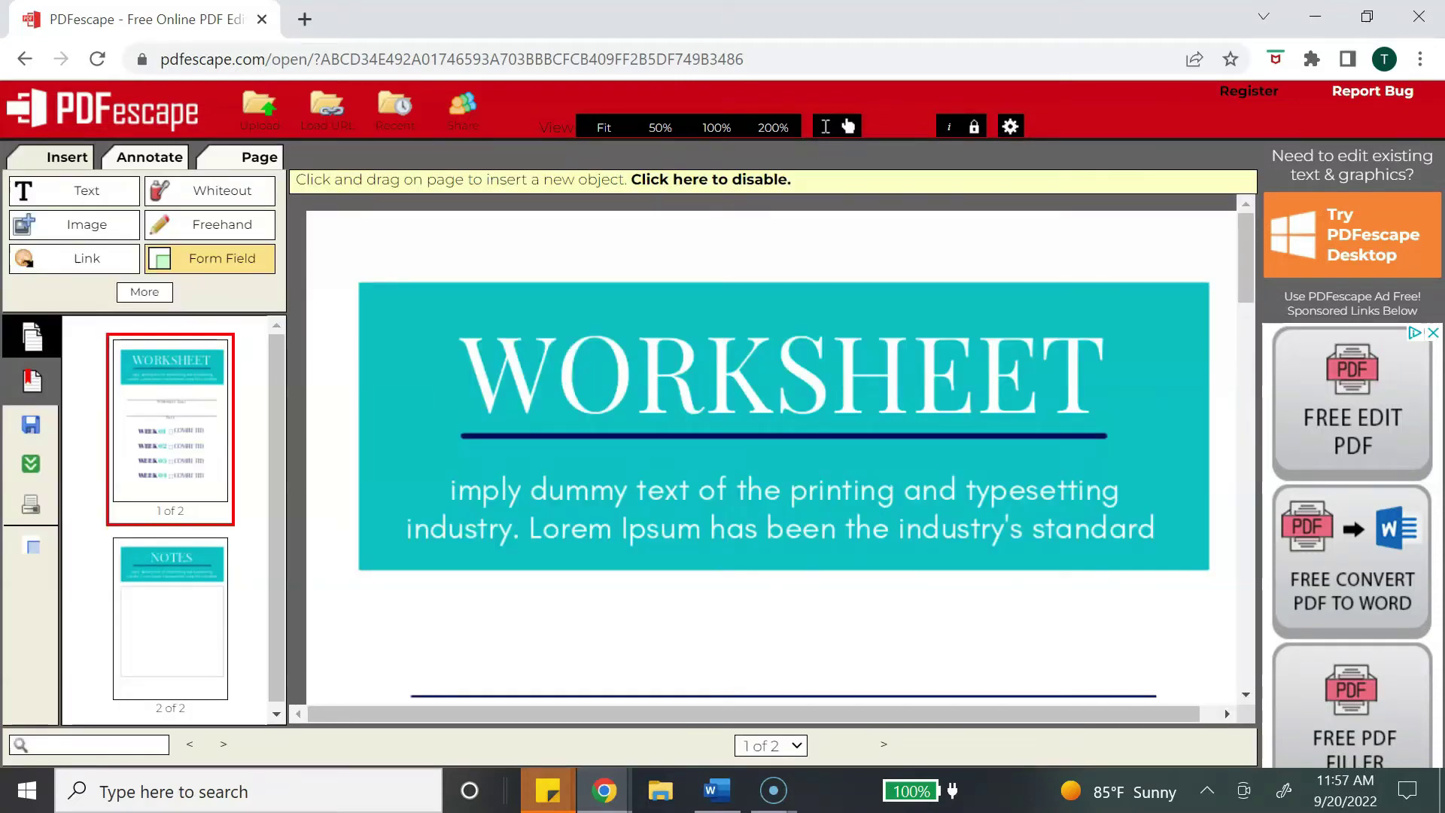
{"action": "left_click_drag", "start_coordinate": [421, 651], "coordinate": [1159, 696]}
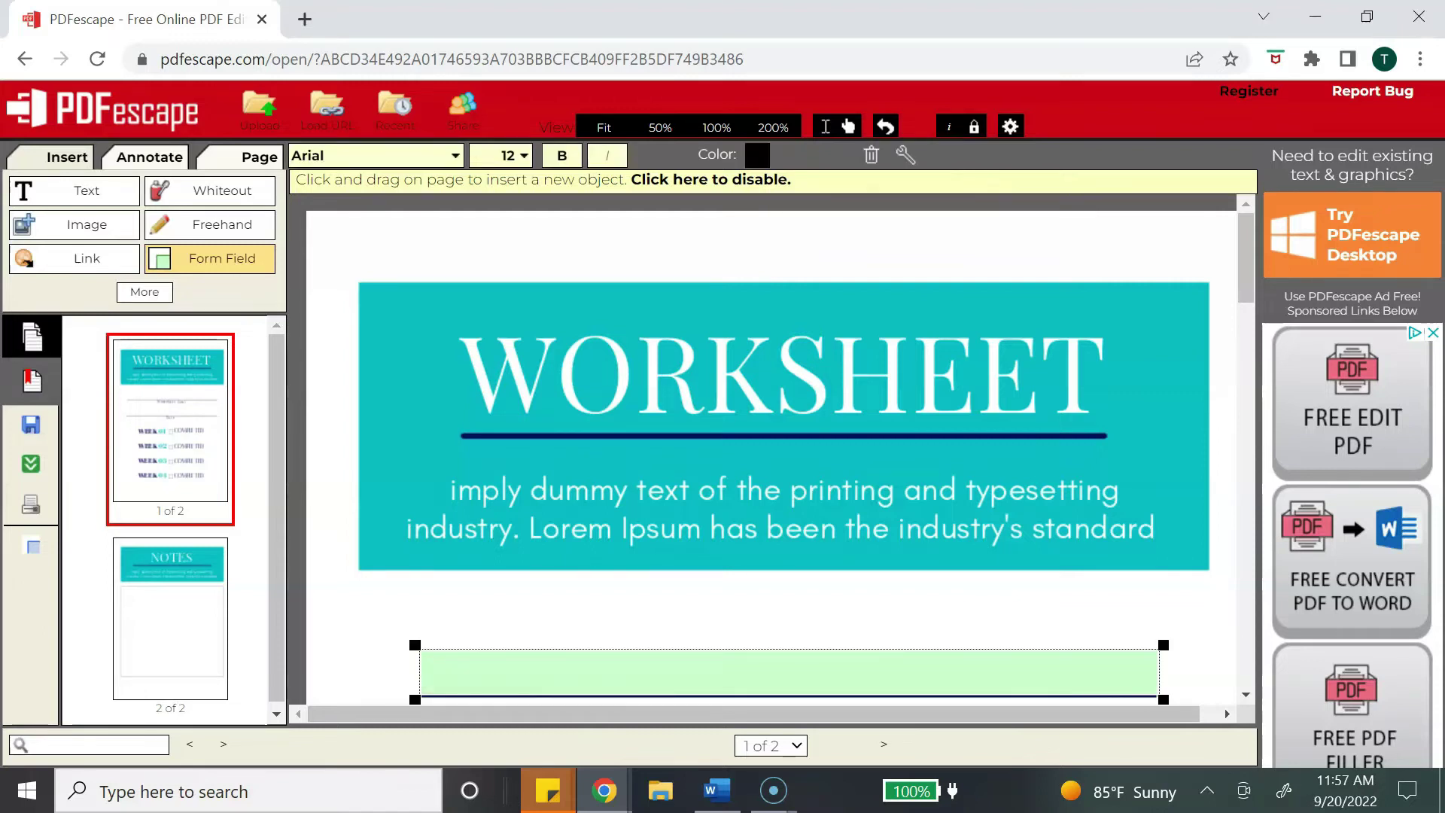
{"action": "left_click_drag", "start_coordinate": [789, 672], "coordinate": [784, 671]}
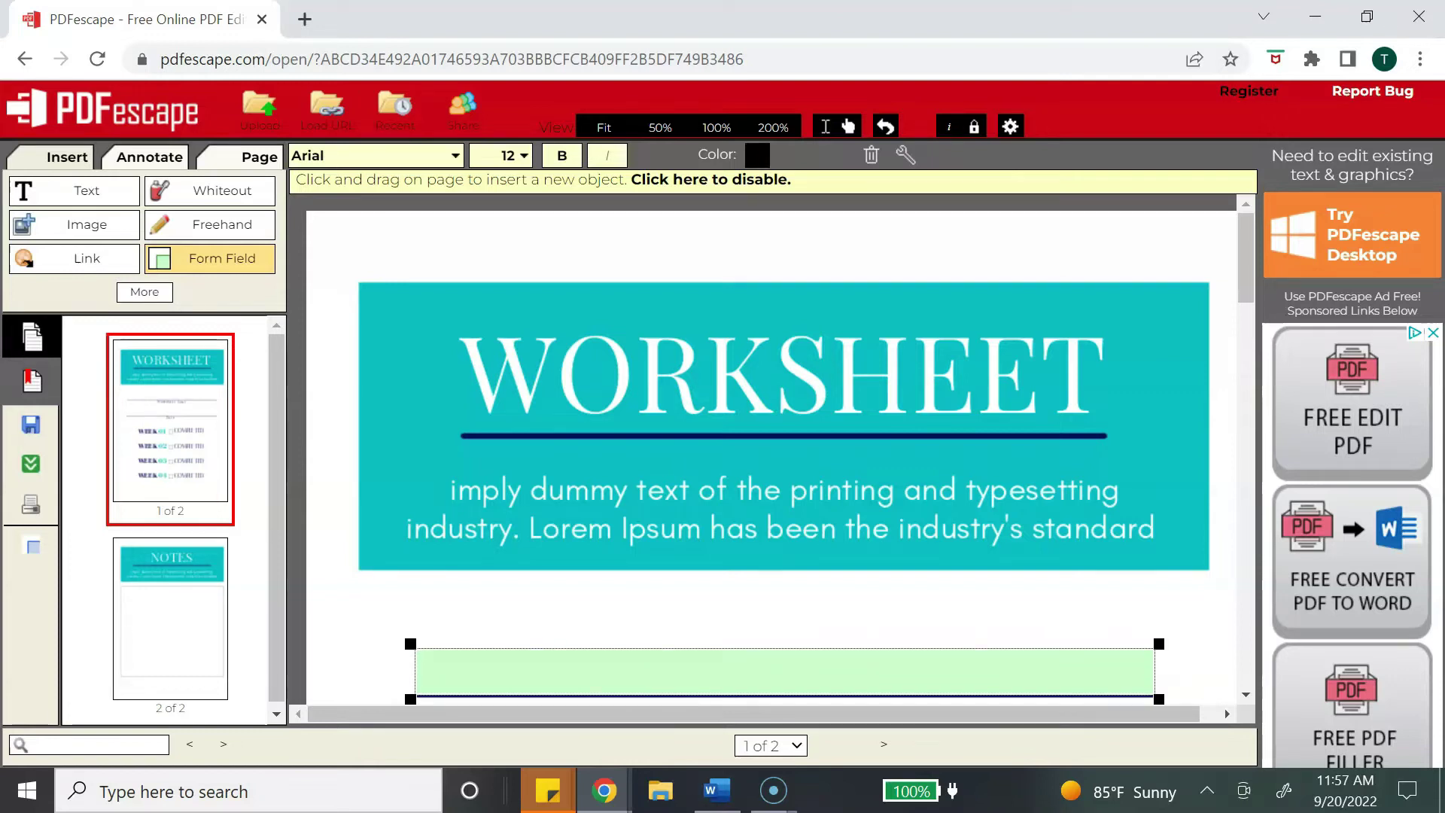
{"action": "mouse_move", "coordinate": [1159, 643]}
{"action": "left_mouse_down"}
{"action": "mouse_move", "coordinate": [1165, 628]}
{"action": "mouse_move", "coordinate": [1157, 646]}
{"action": "left_mouse_up"}
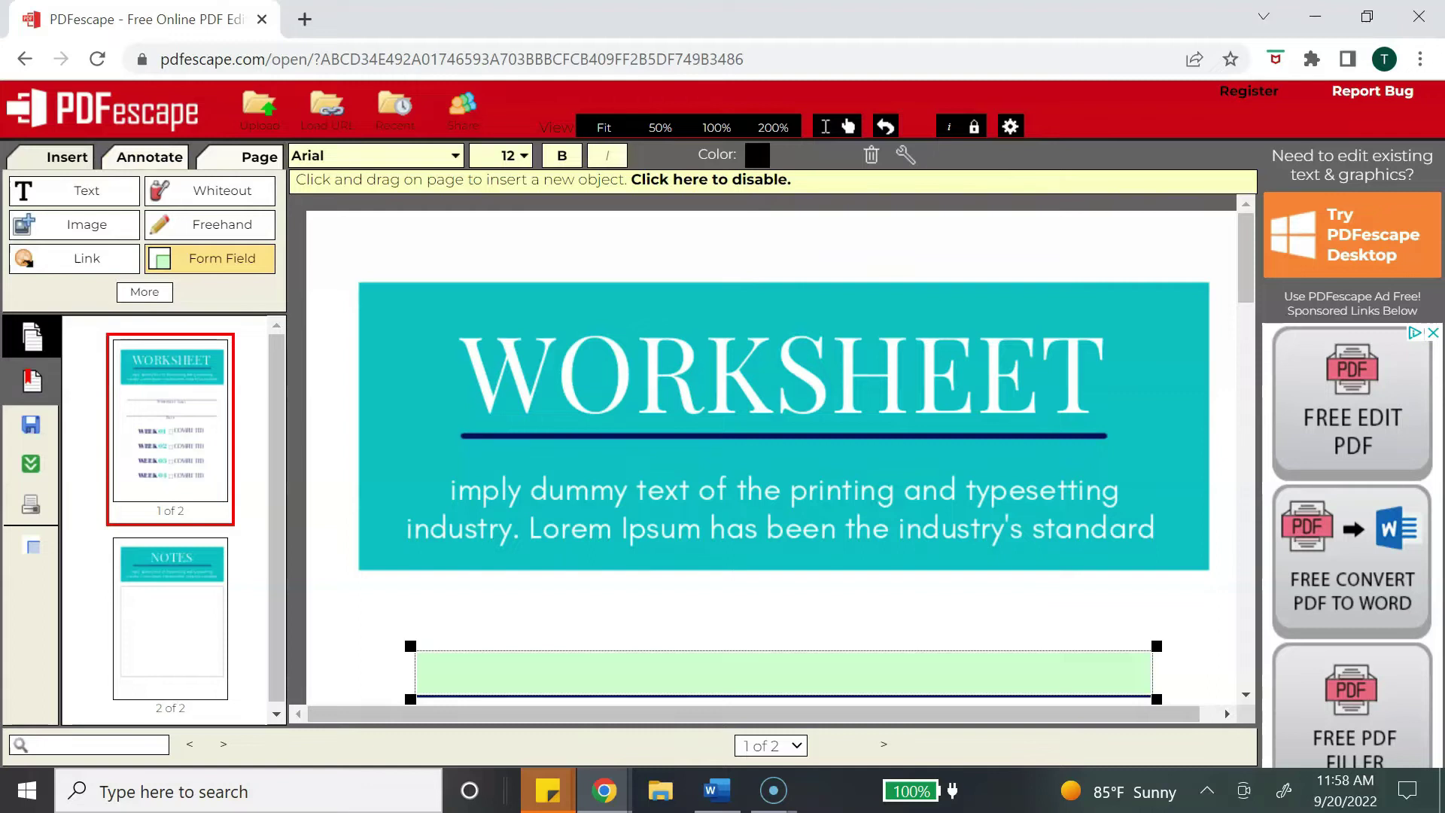
Set the Worksheet Goal field's font size to 16, keeping the Arial font and black color
{"action": "left_click", "coordinate": [456, 155]}
{"action": "left_click", "coordinate": [524, 155]}
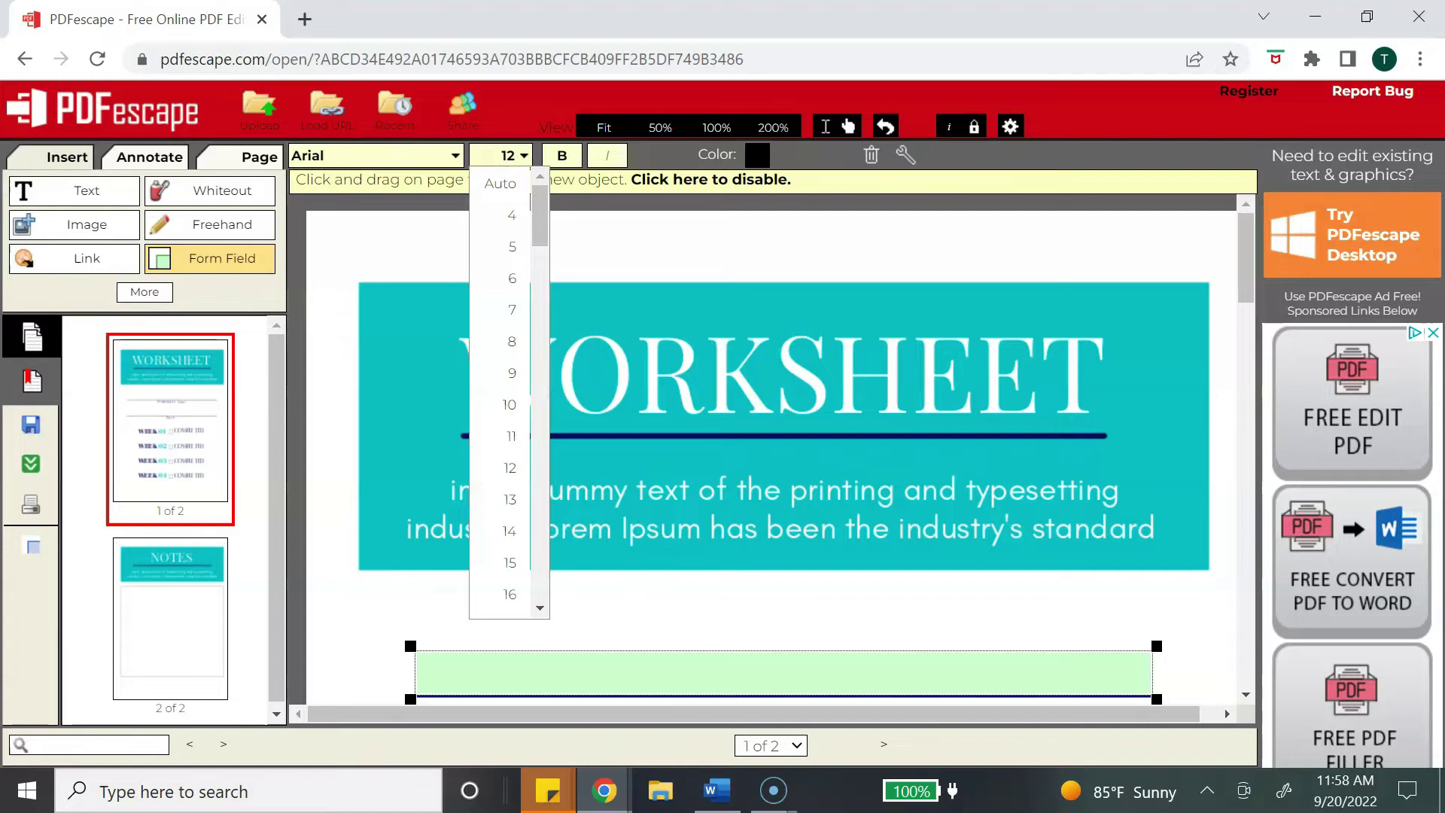
{"action": "key", "text": "Escape"}
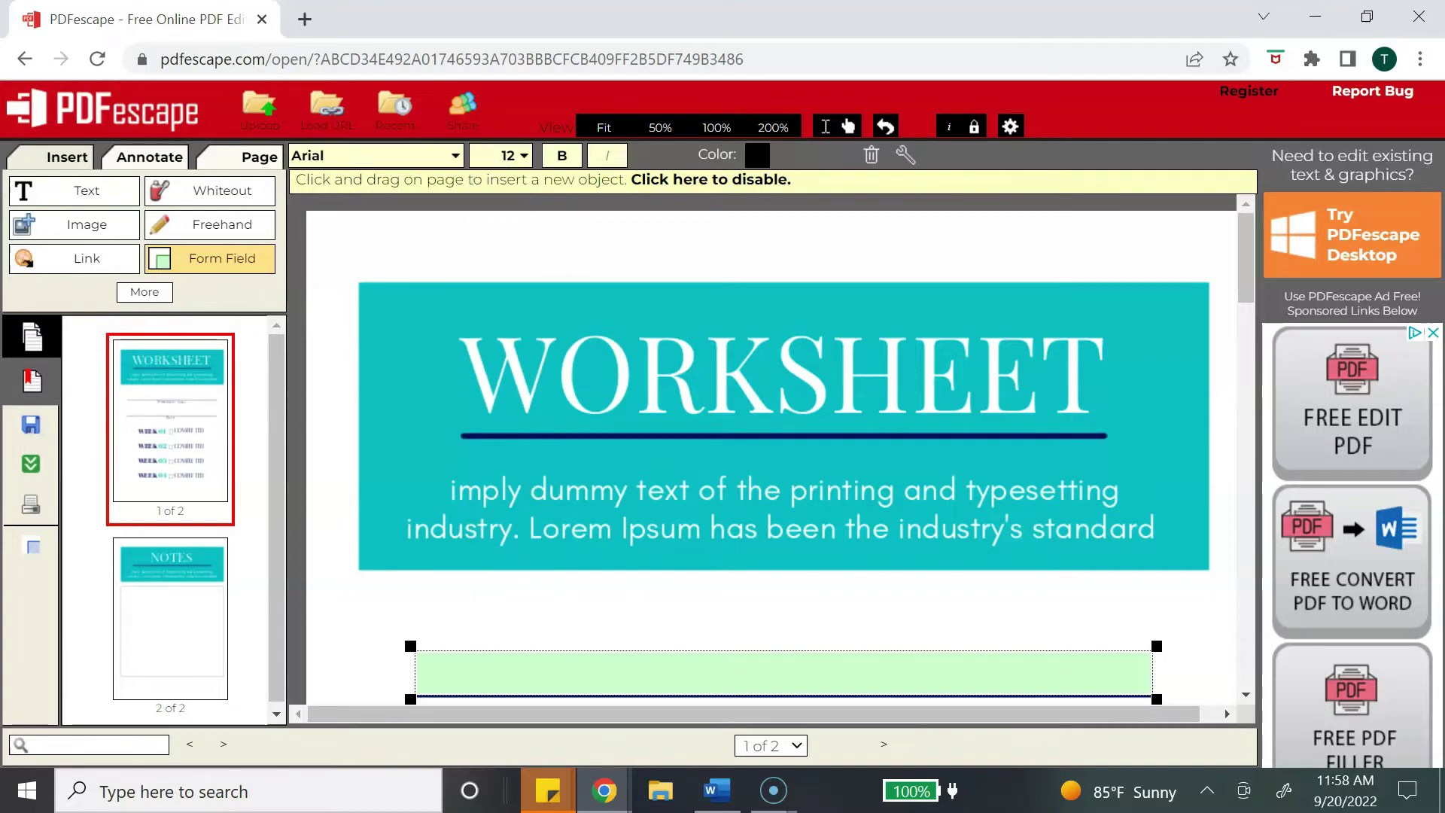
{"action": "left_click", "coordinate": [757, 154]}
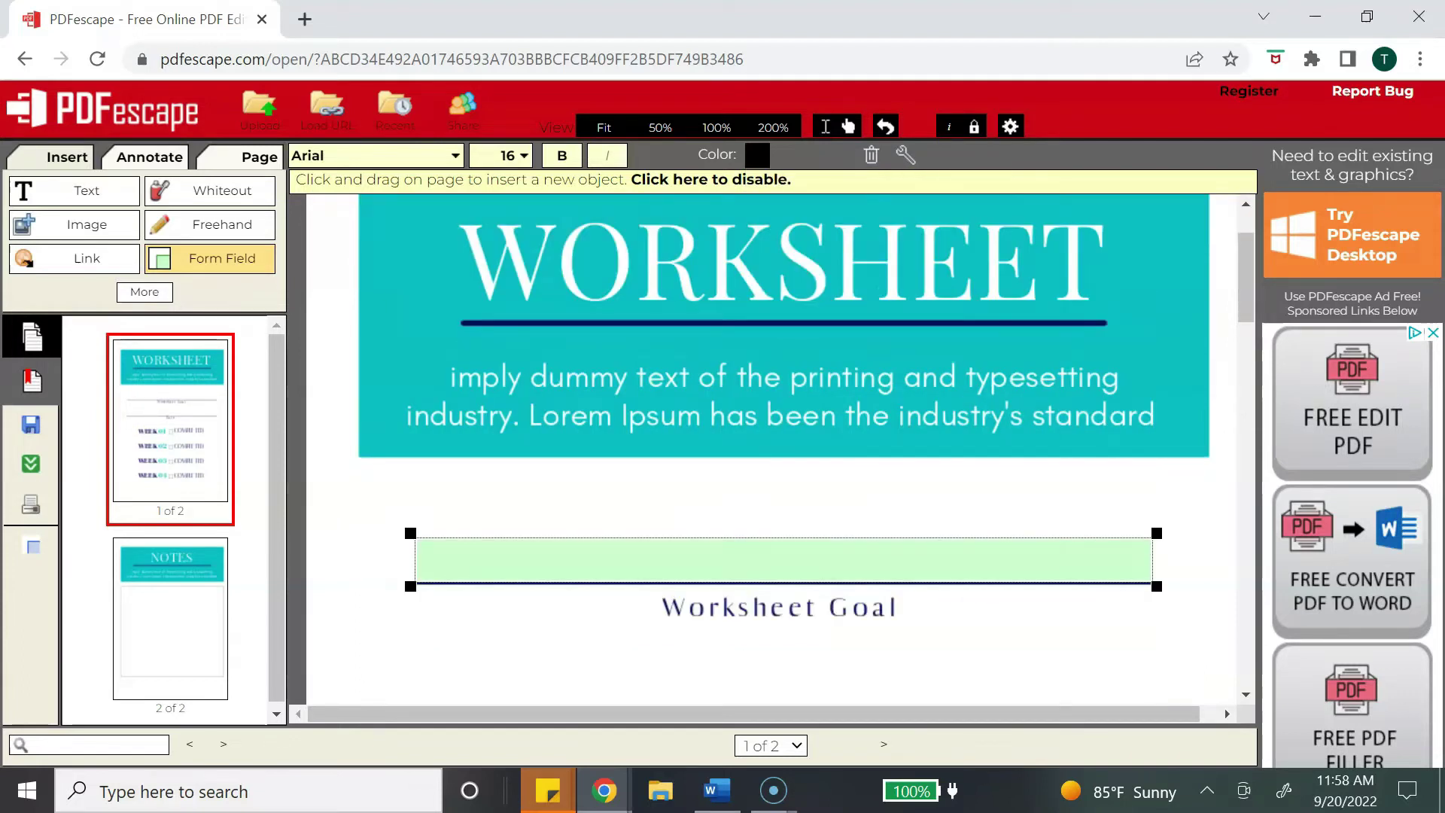
Review the Worksheet Goal field's form field properties and close them without changes
{"action": "right_click", "coordinate": [540, 546]}
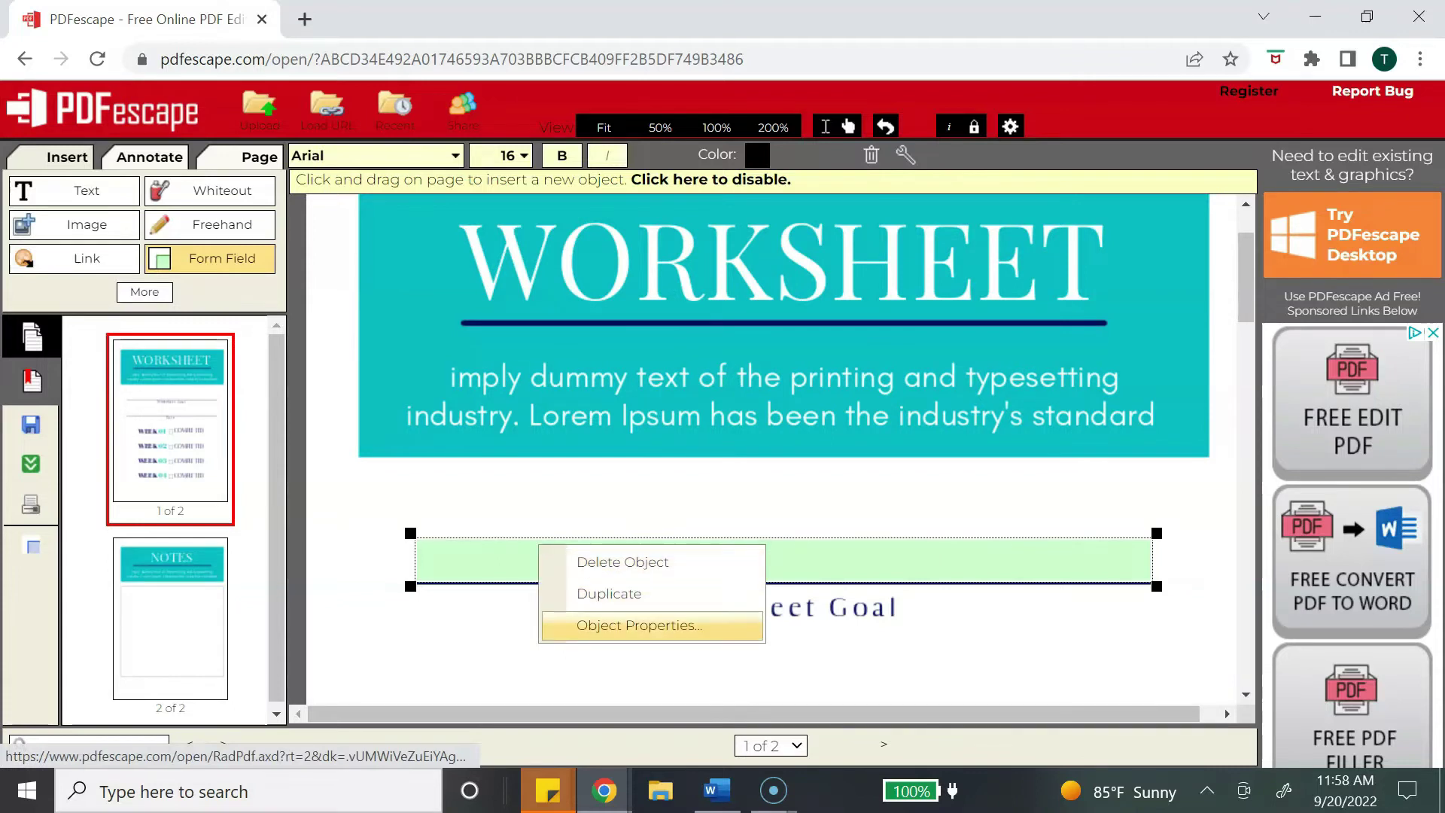
{"action": "left_click", "coordinate": [639, 625]}
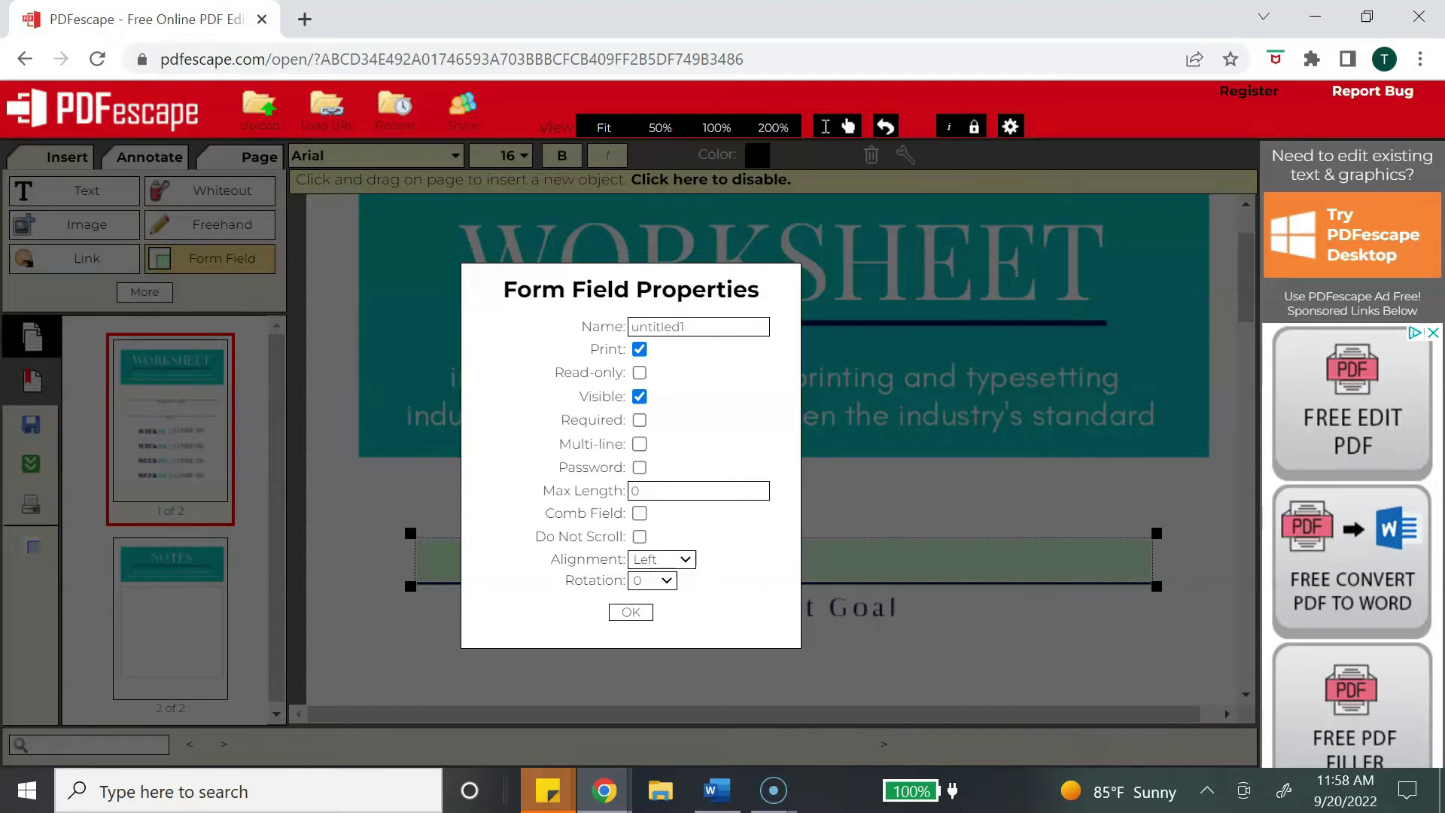
{"action": "key", "text": "Return"}
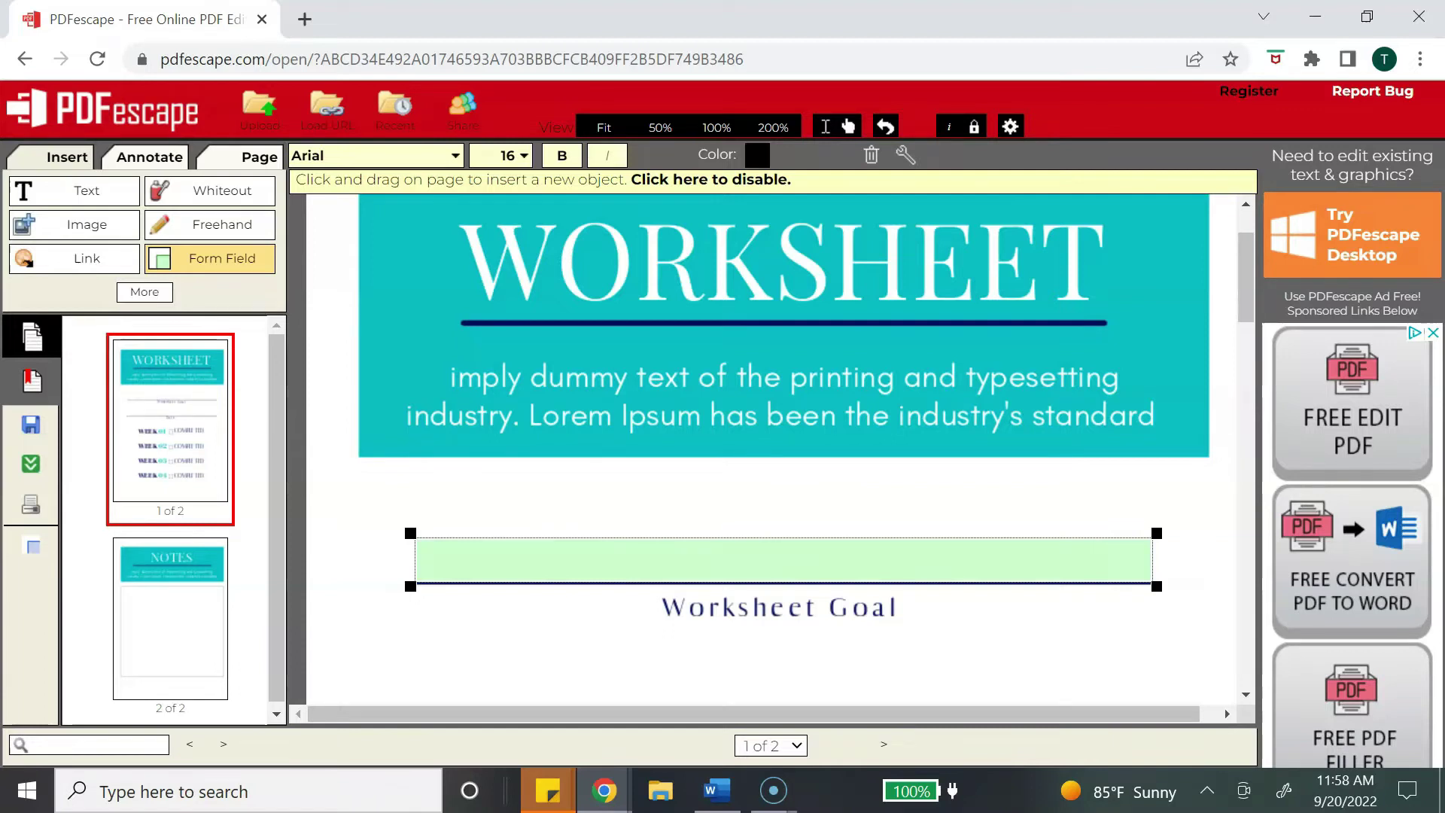
Duplicate the Worksheet Goal text field and place the copy on the line above Date
{"action": "right_click", "coordinate": [678, 549]}
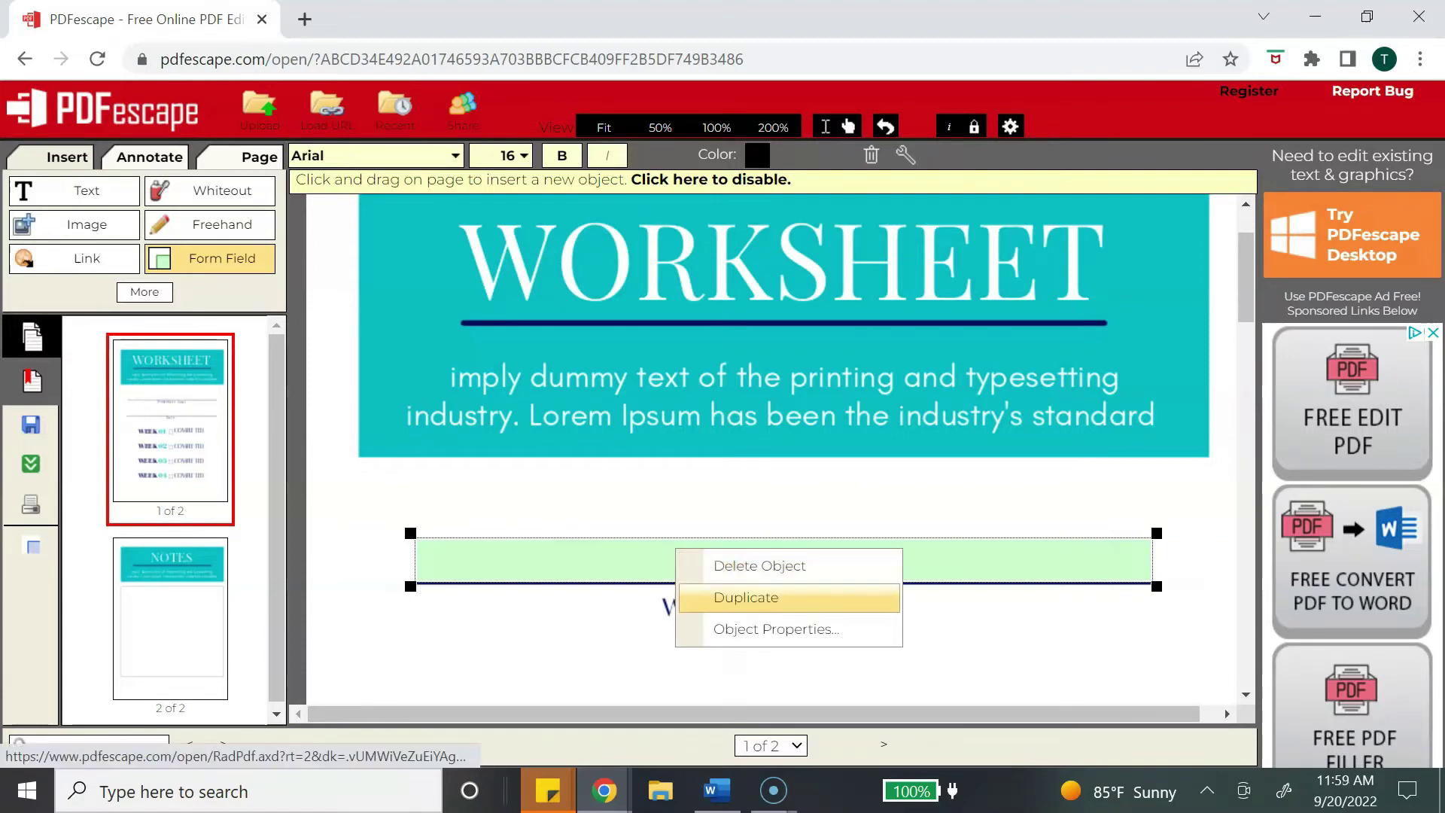
{"action": "left_click", "coordinate": [745, 597]}
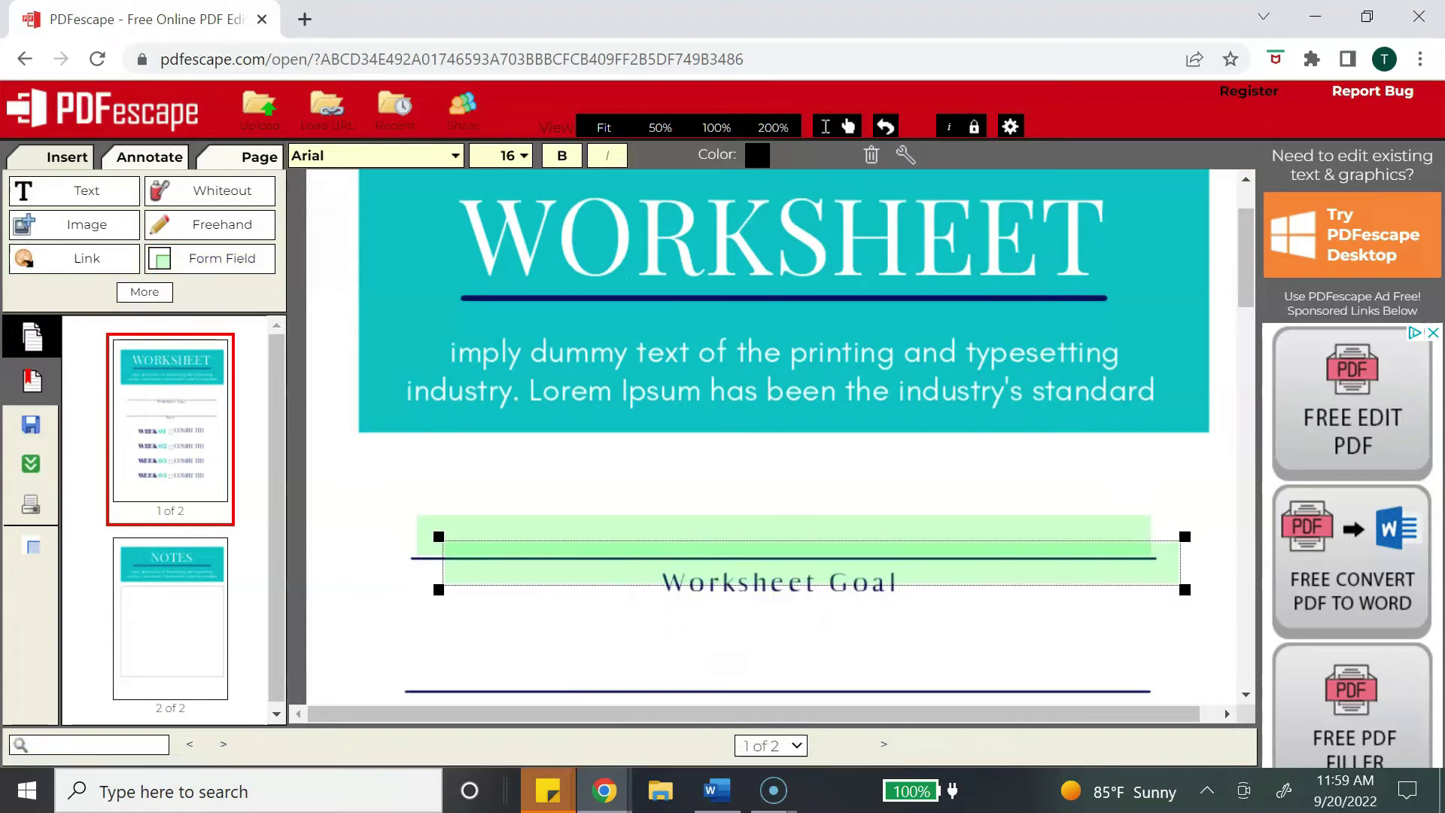
{"action": "scroll", "coordinate": [768, 452], "scroll_direction": "down", "scroll_amount": 2}
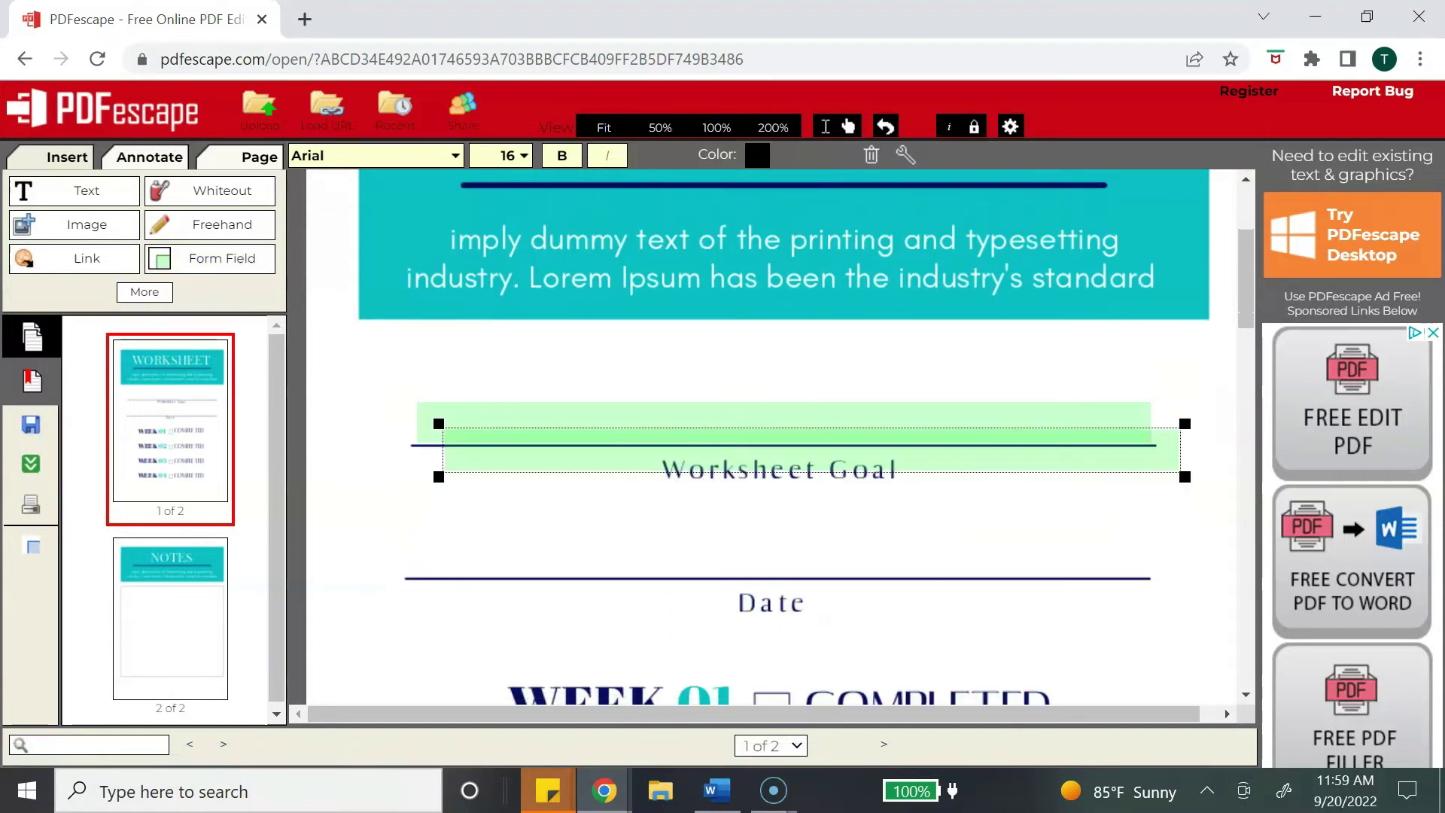
{"action": "left_click_drag", "start_coordinate": [812, 451], "coordinate": [779, 554]}
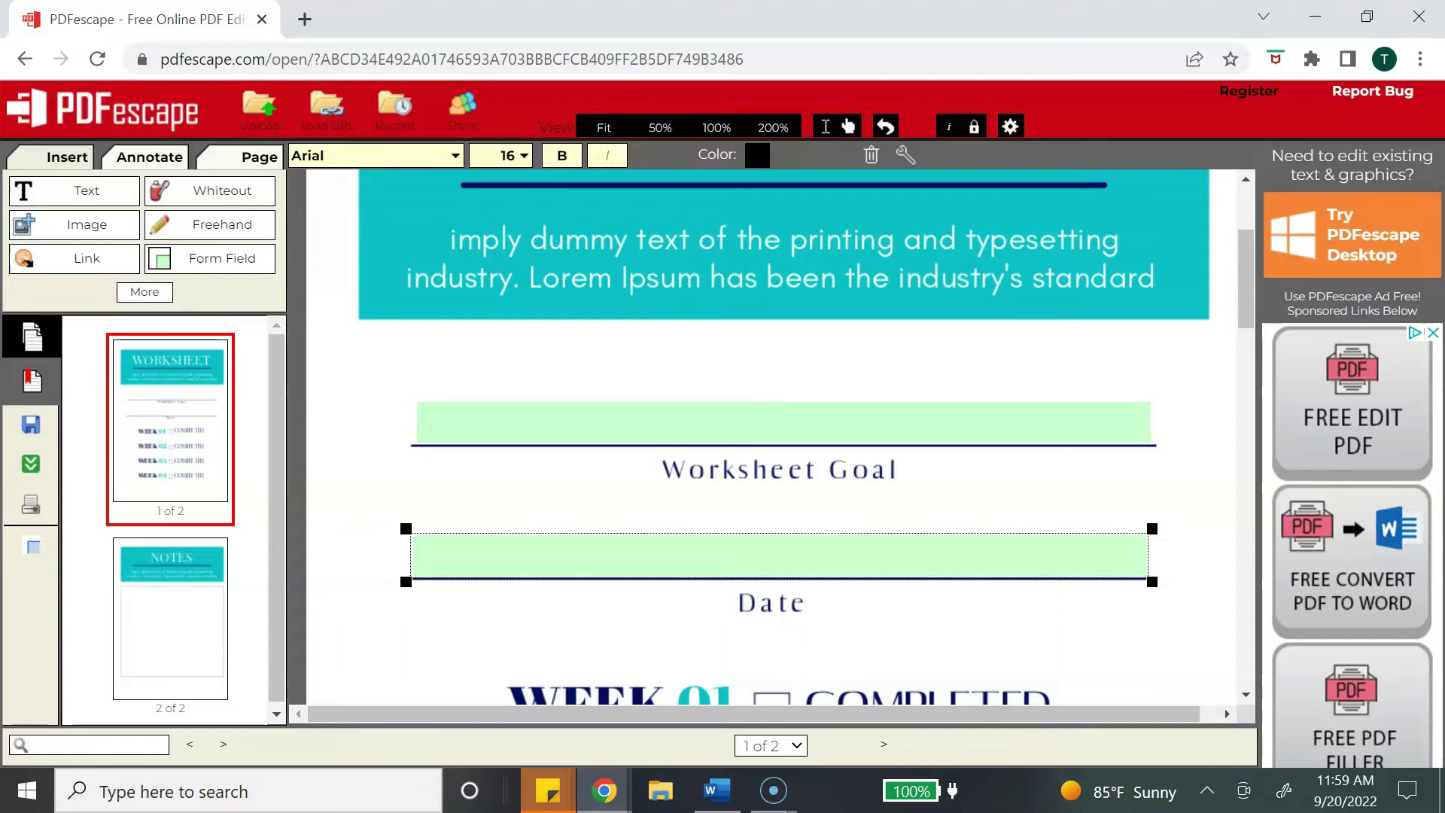
Add a Checkbox form field fitted over the empty square beside Week 01
{"action": "scroll", "coordinate": [771, 436], "scroll_direction": "down", "scroll_amount": 5}
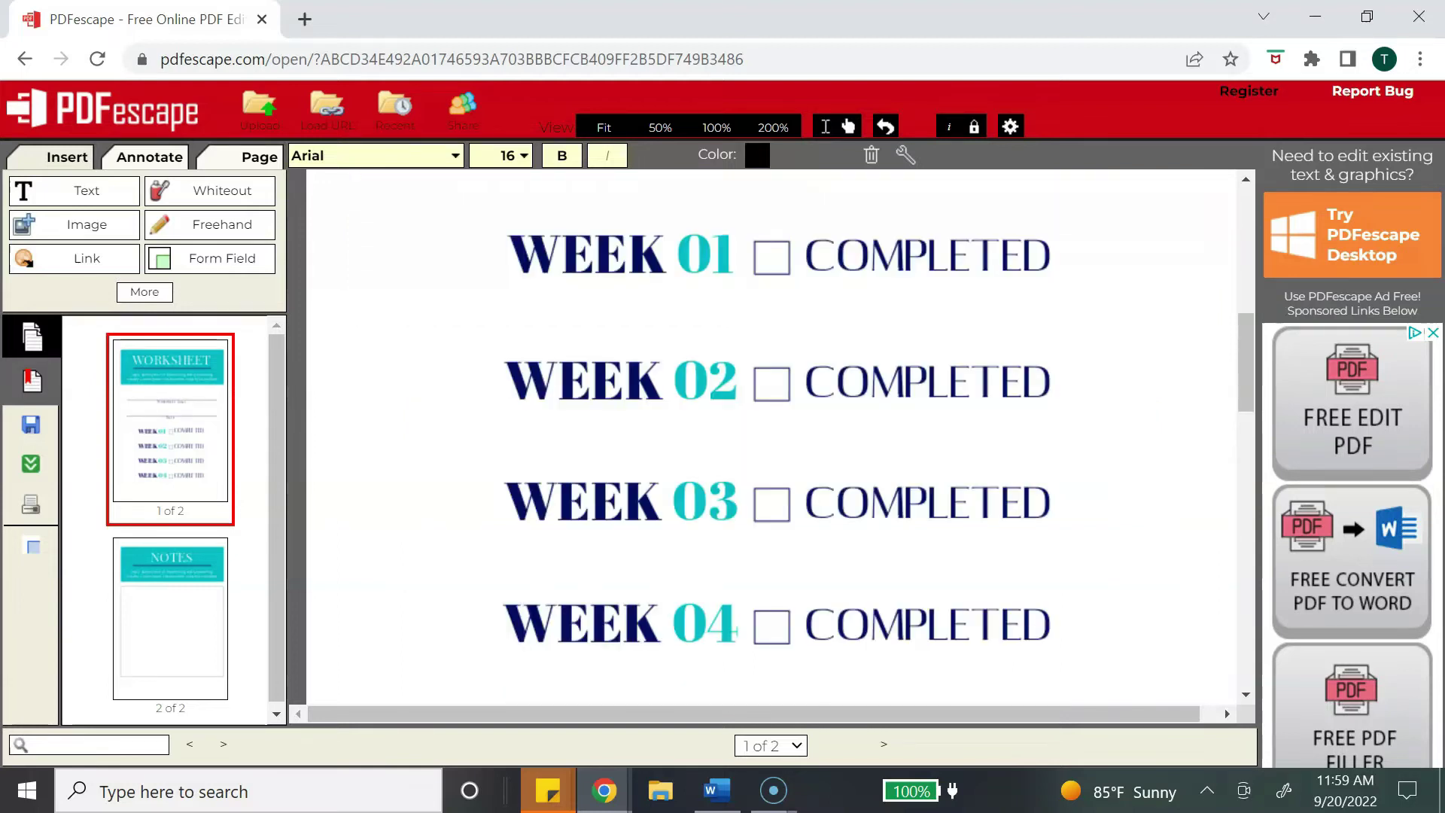
{"action": "left_click", "coordinate": [211, 258]}
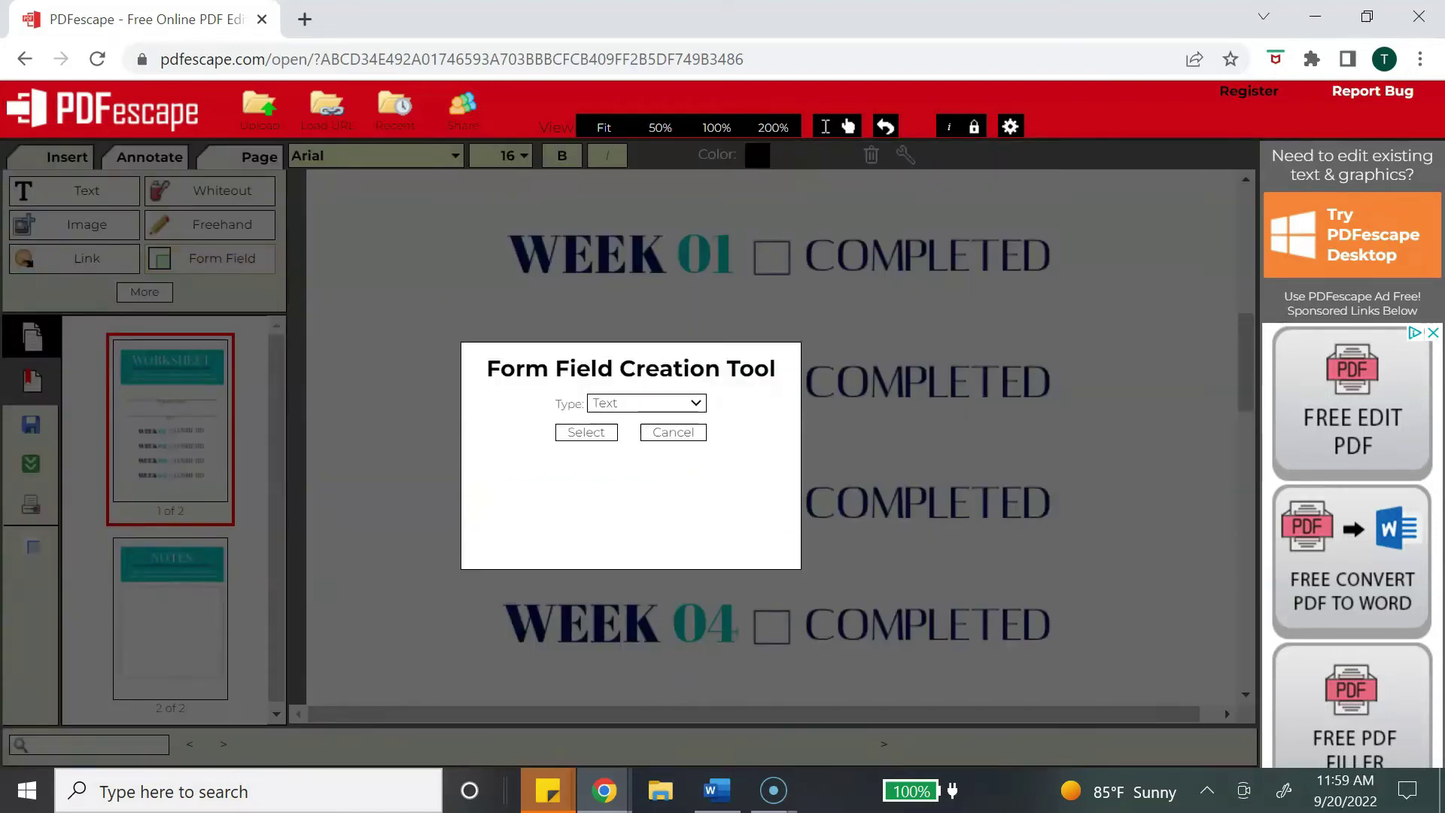
{"action": "left_click", "coordinate": [646, 403]}
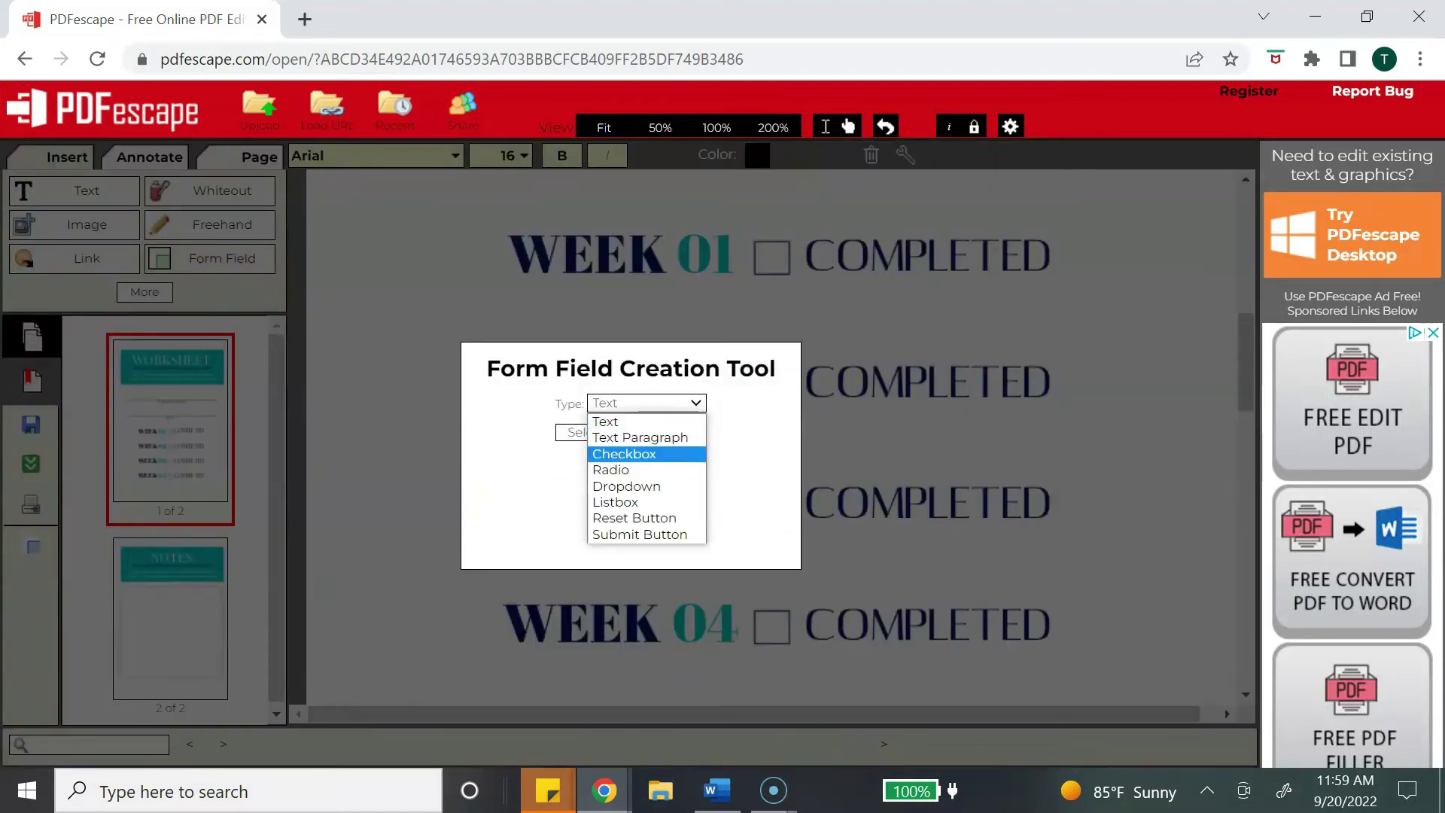
{"action": "left_click", "coordinate": [624, 454]}
{"action": "left_click", "coordinate": [586, 432]}
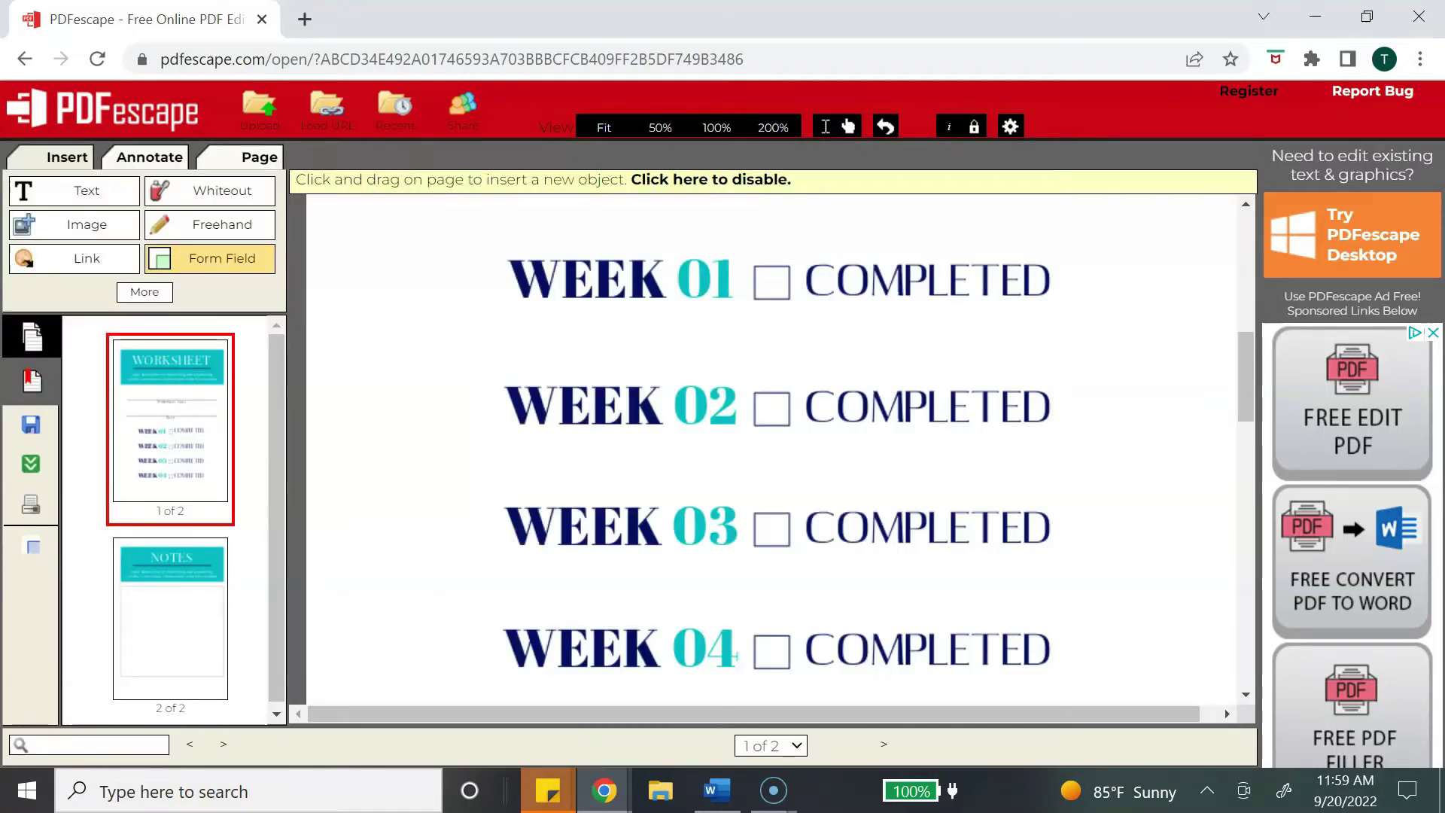
{"action": "left_click_drag", "start_coordinate": [753, 268], "coordinate": [790, 299]}
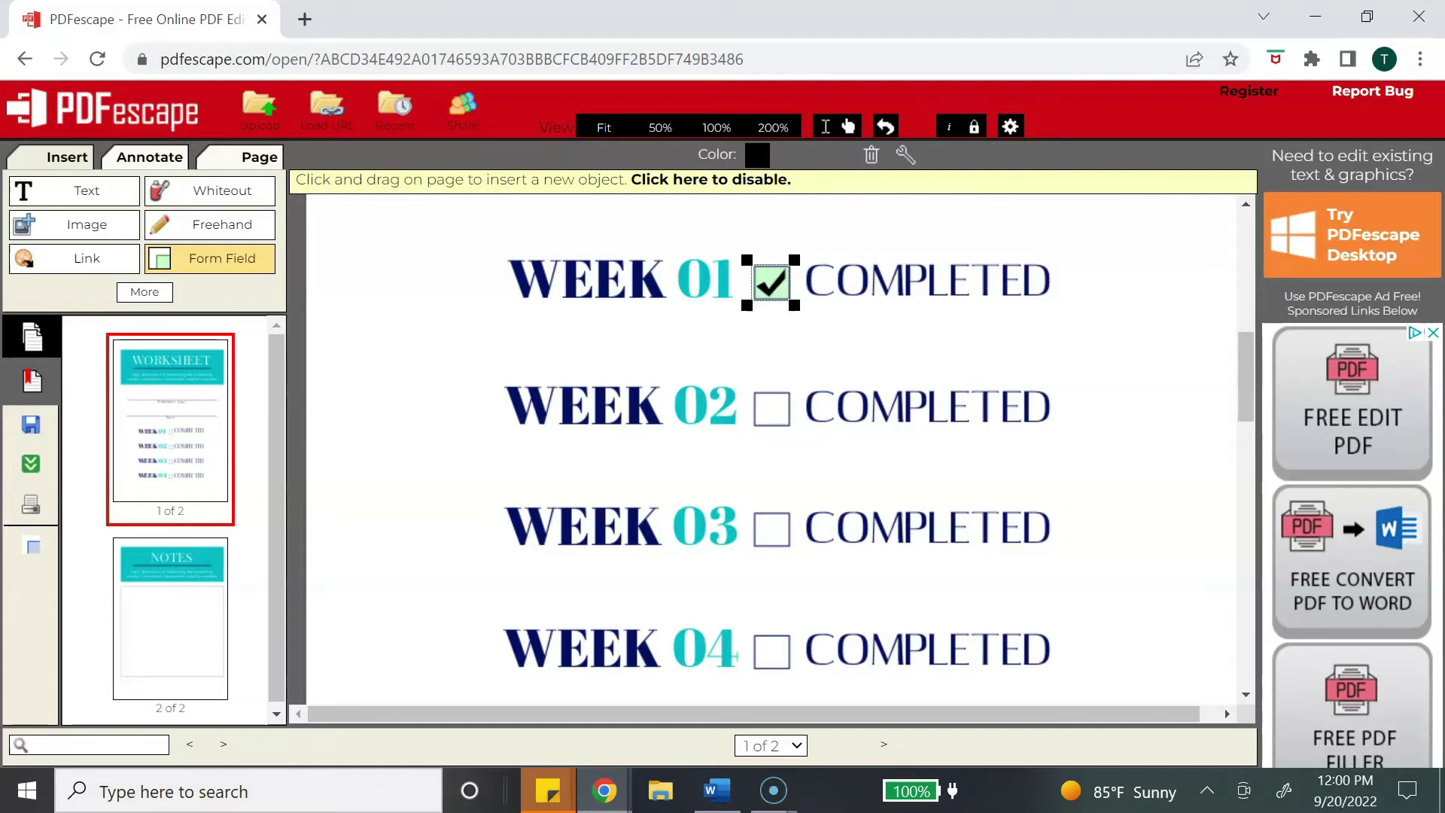
Set the Week 01 checkbox's check type to Check in its form field properties
{"action": "right_click", "coordinate": [763, 269]}
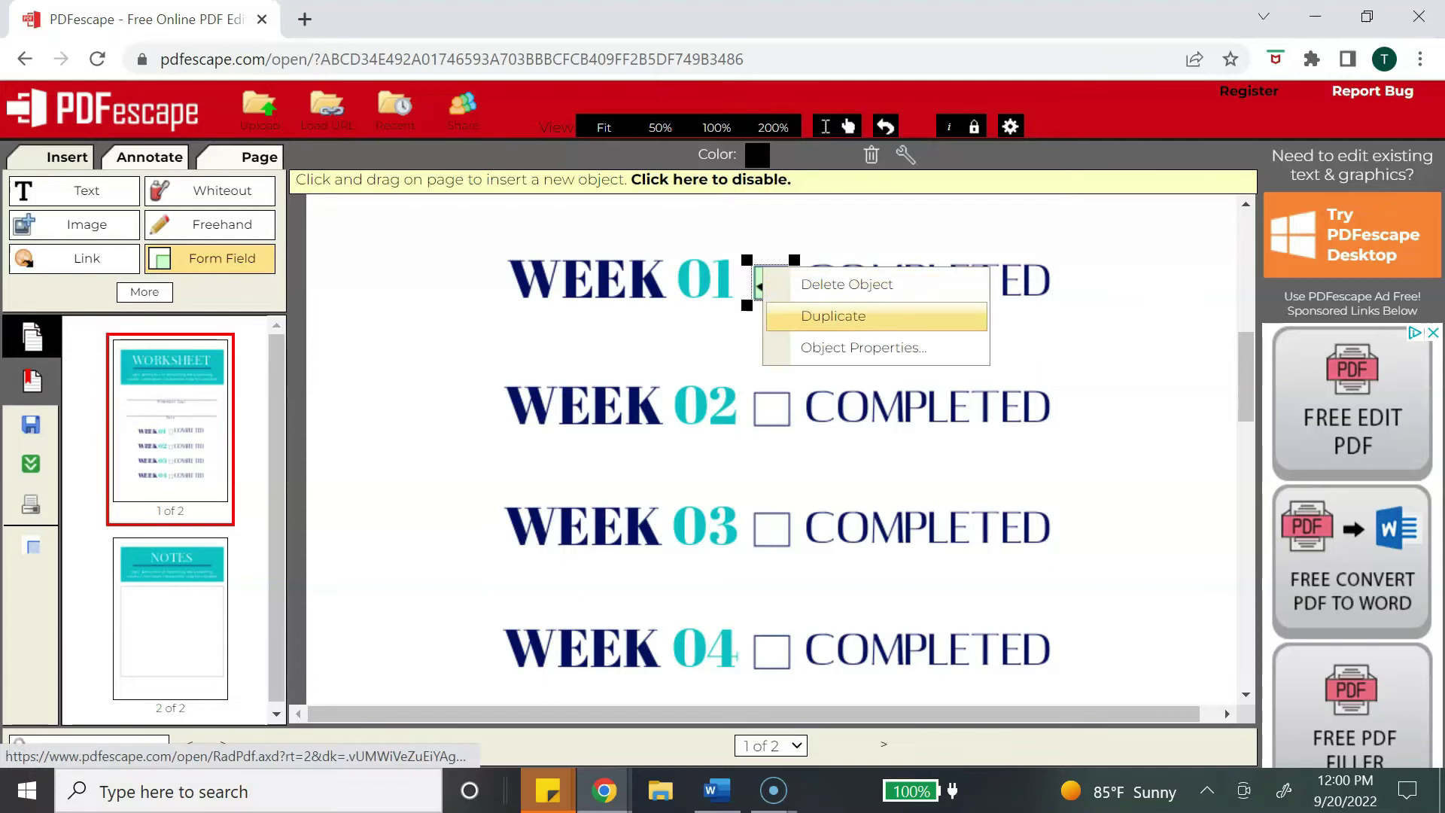
{"action": "left_click", "coordinate": [866, 347]}
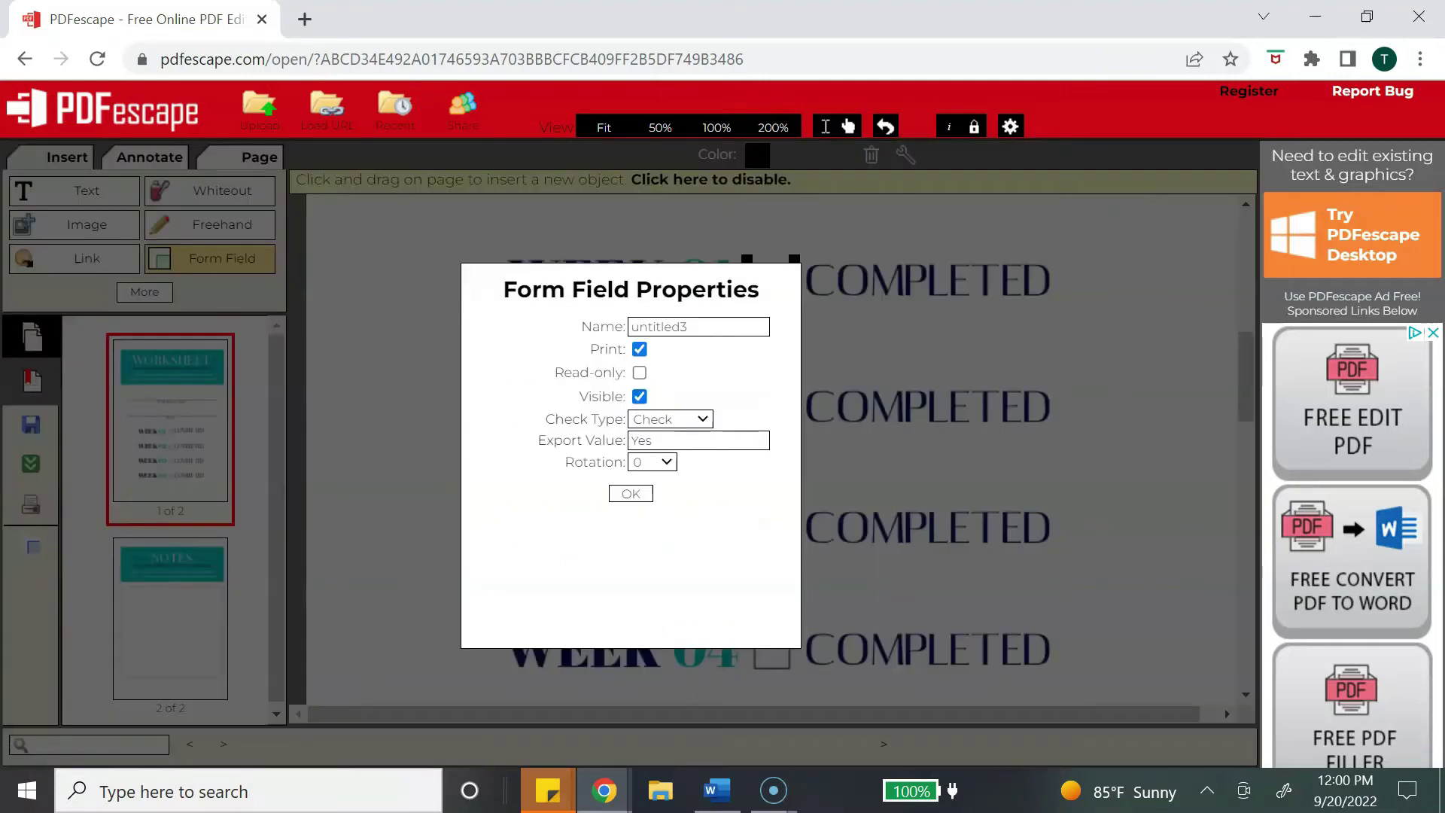
{"action": "left_click", "coordinate": [670, 418]}
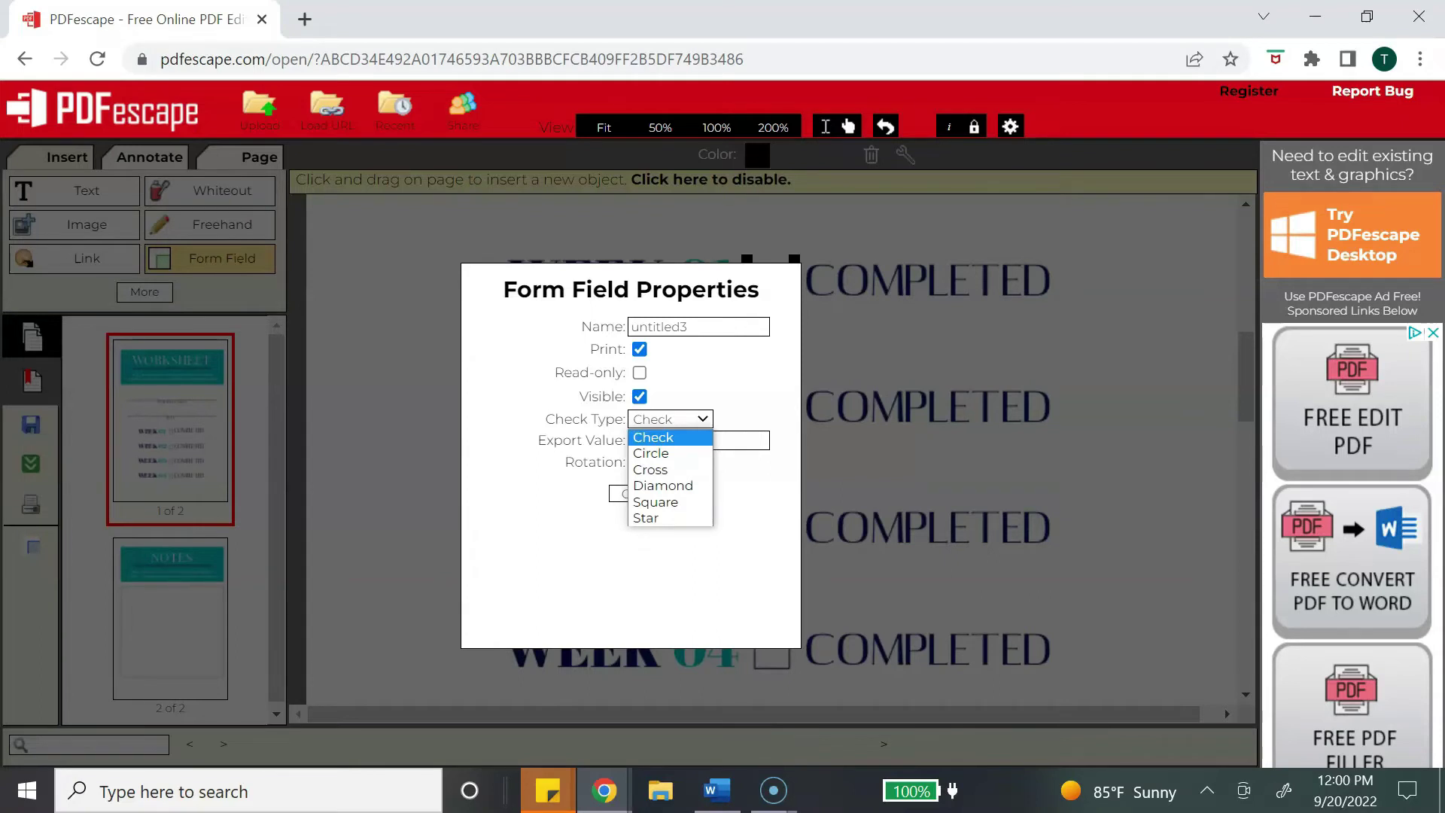
{"action": "left_click", "coordinate": [653, 437]}
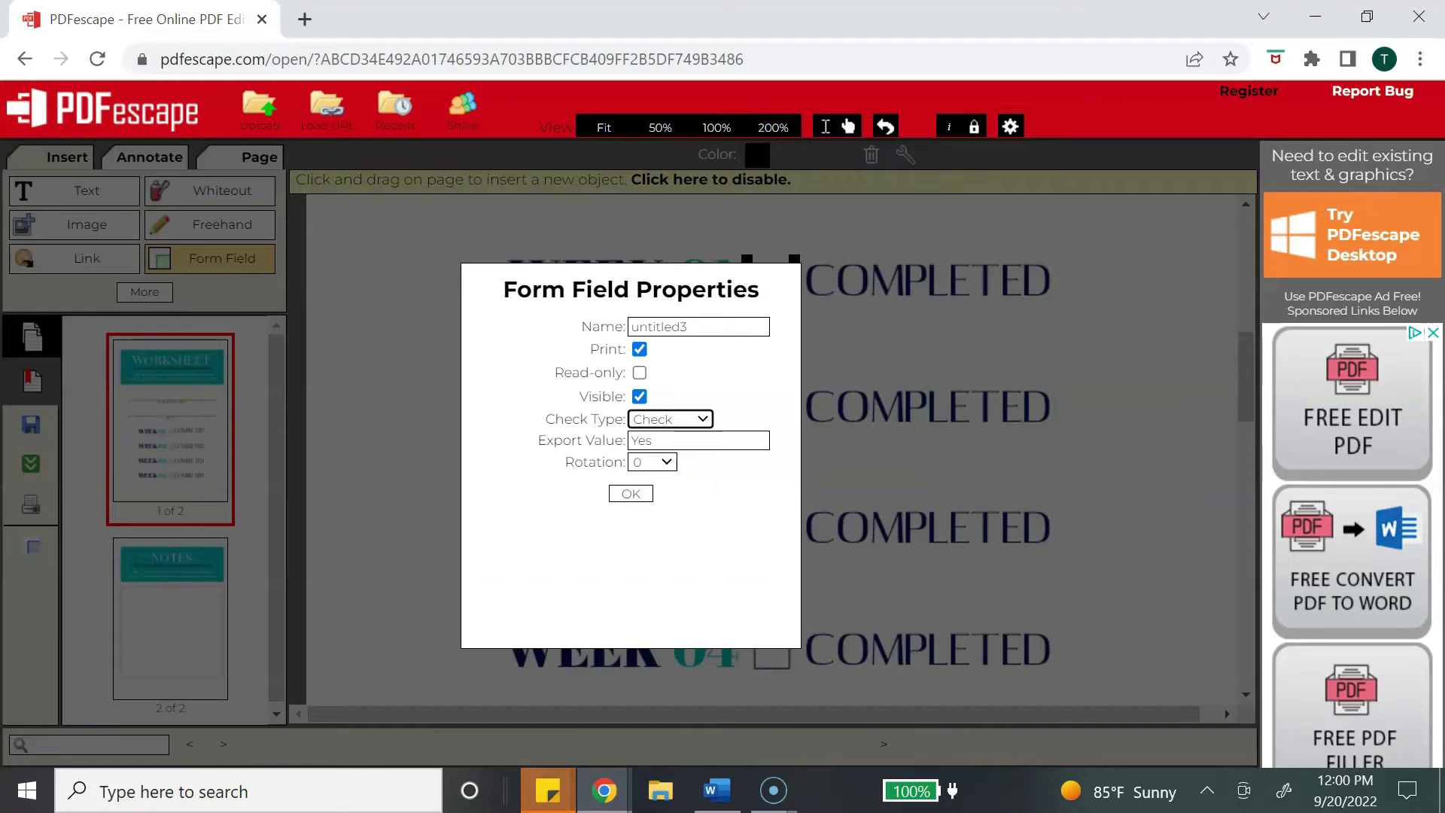
{"action": "left_click", "coordinate": [630, 493]}
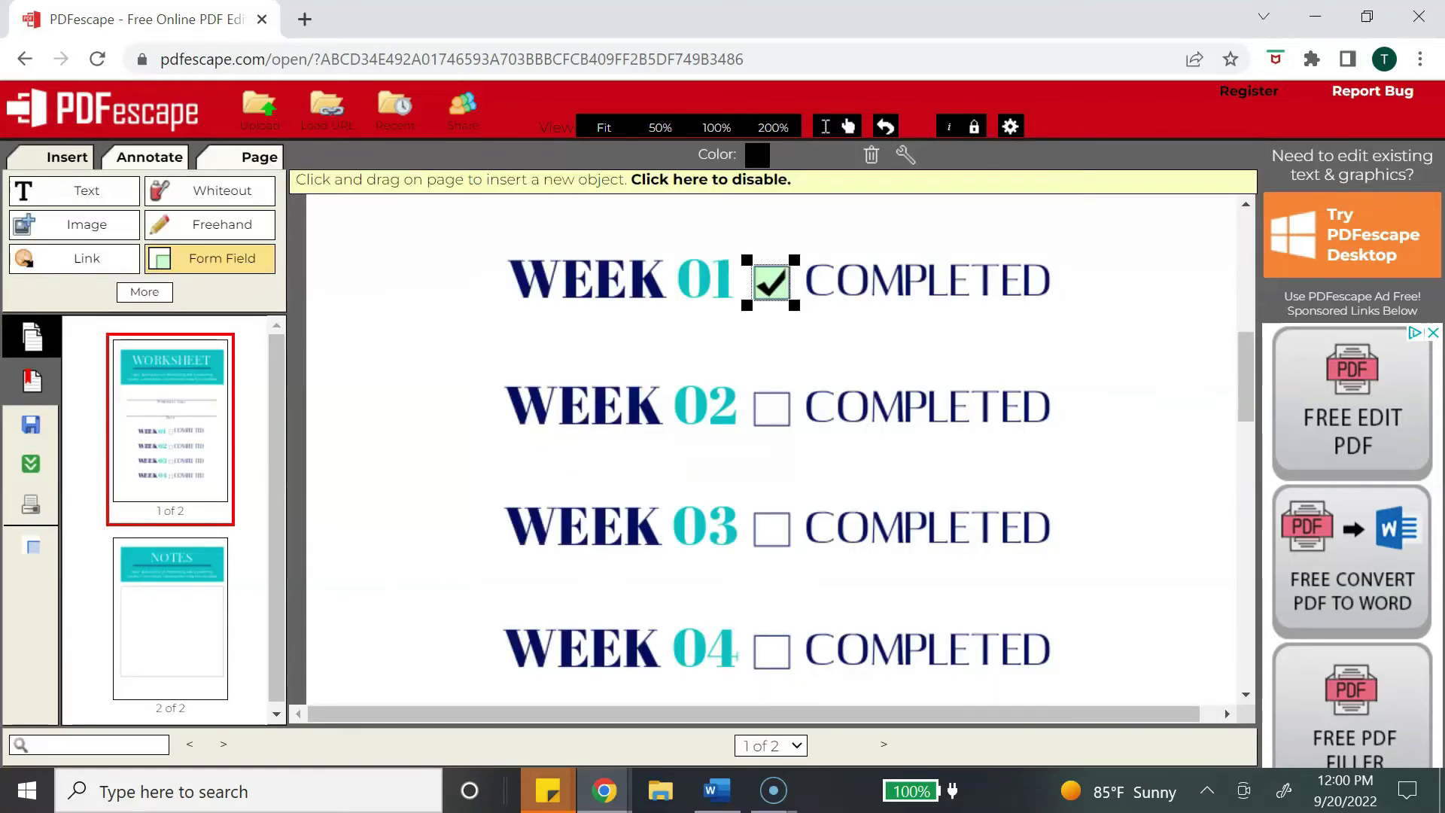
Turn off object insertion, duplicate the Week 01 checkbox and place the copy over the square beside Week 02
{"action": "left_click", "coordinate": [710, 179]}
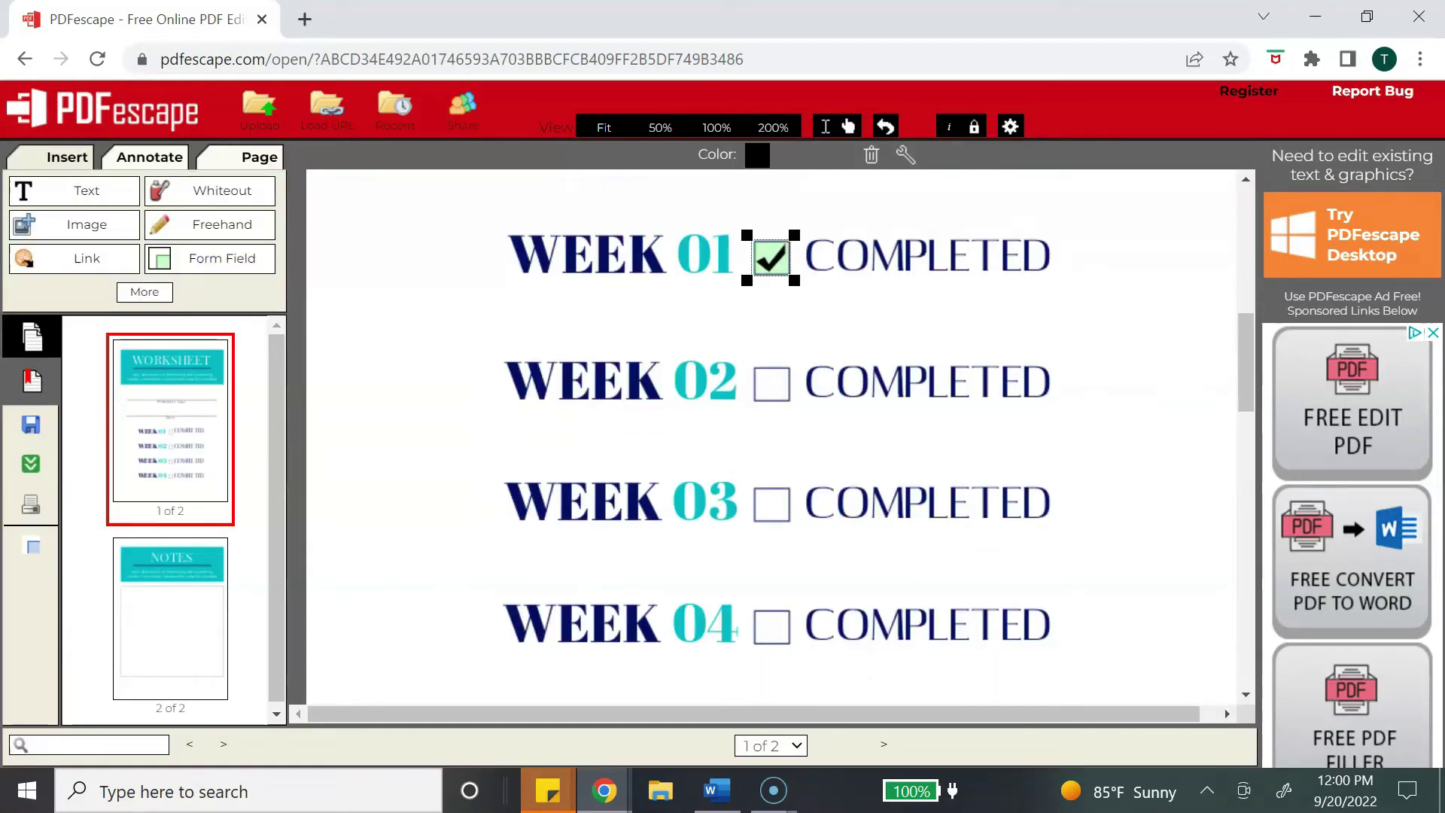
{"action": "right_click", "coordinate": [762, 245]}
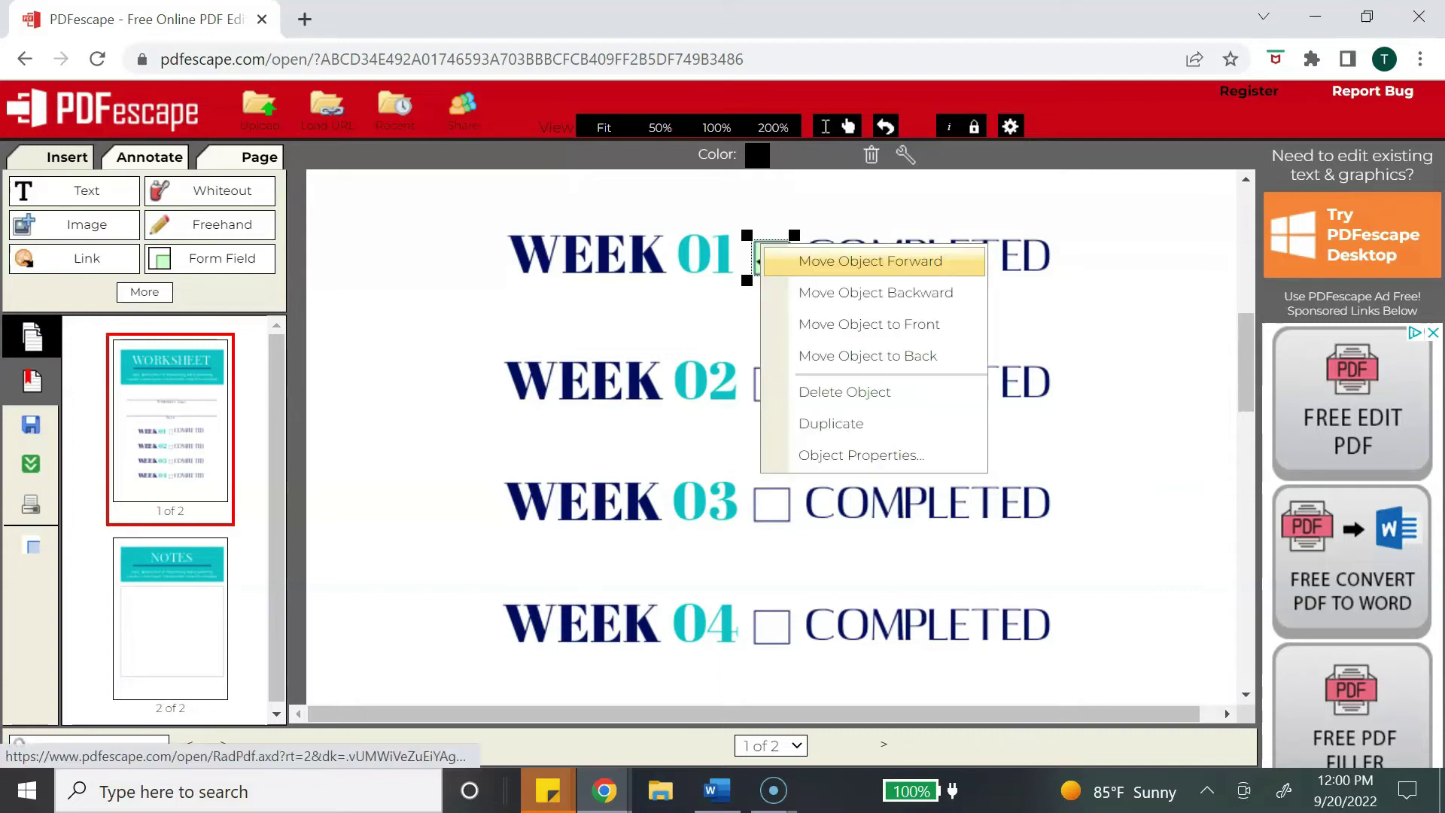
{"action": "left_click", "coordinate": [834, 422]}
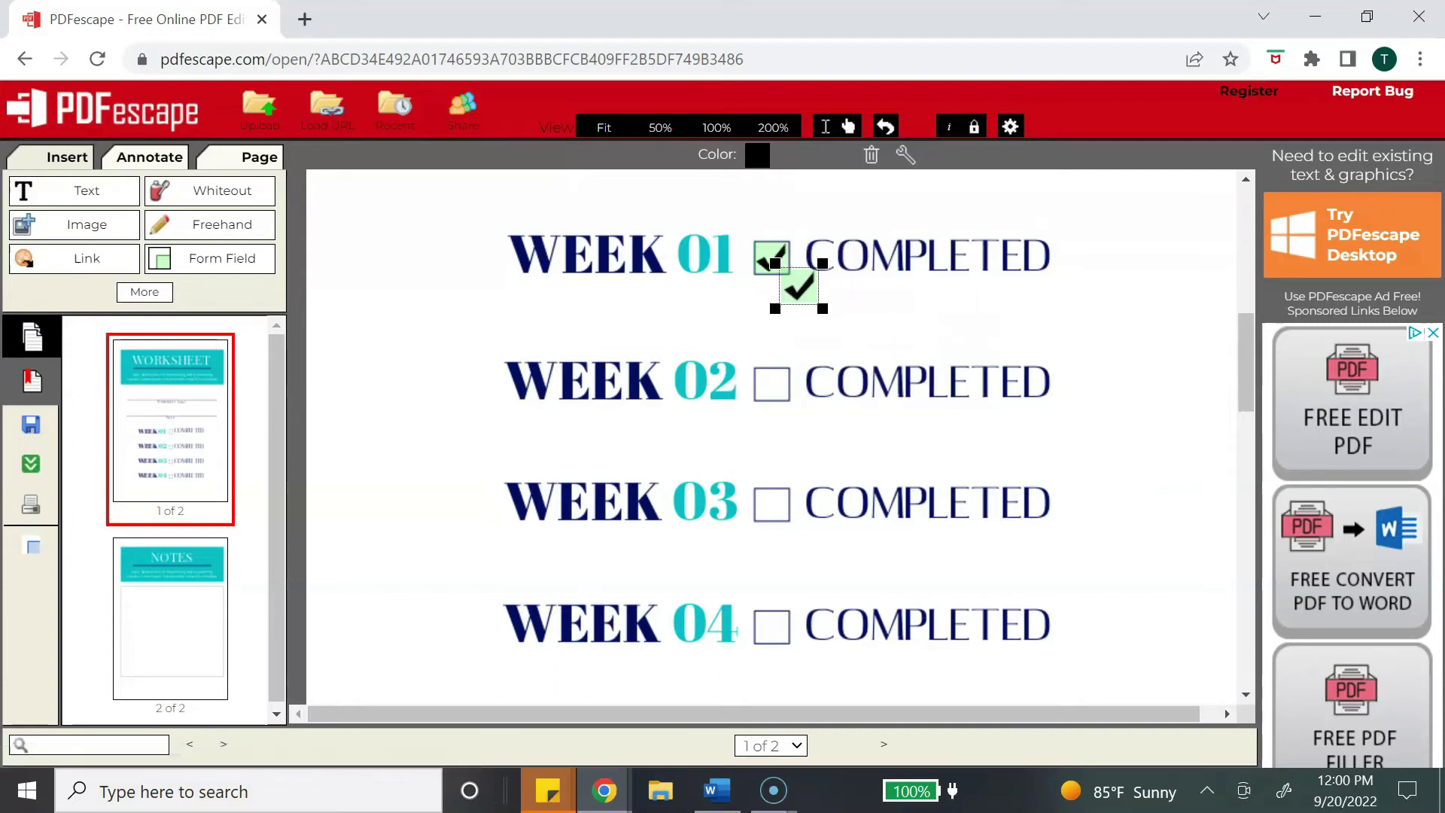
{"action": "left_click_drag", "start_coordinate": [799, 286], "coordinate": [773, 384]}
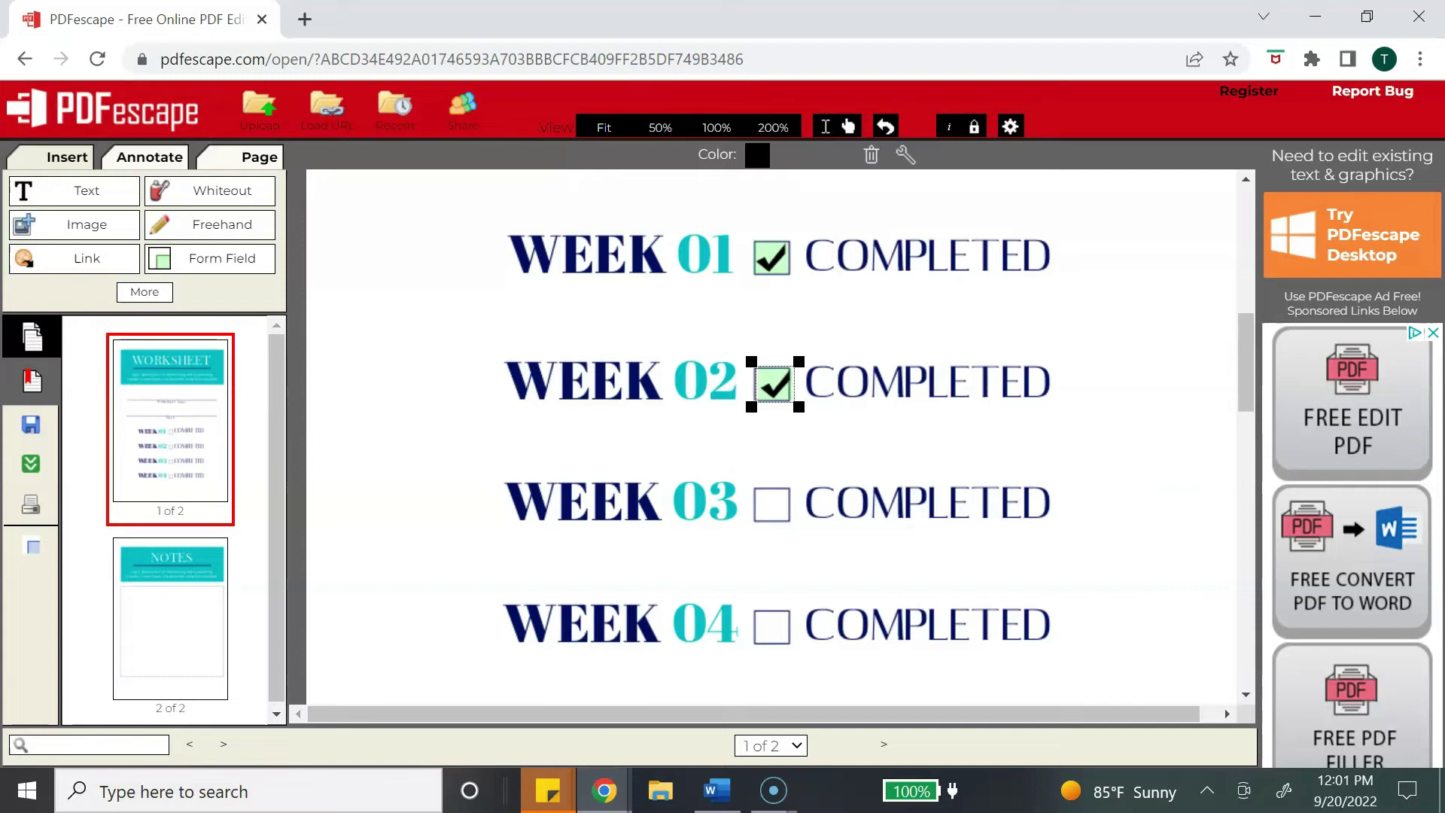
Duplicate the checkbox for the remaining two weeks, fitting the copies over the squares beside Week 03 and Week 04
{"action": "right_click", "coordinate": [775, 384]}
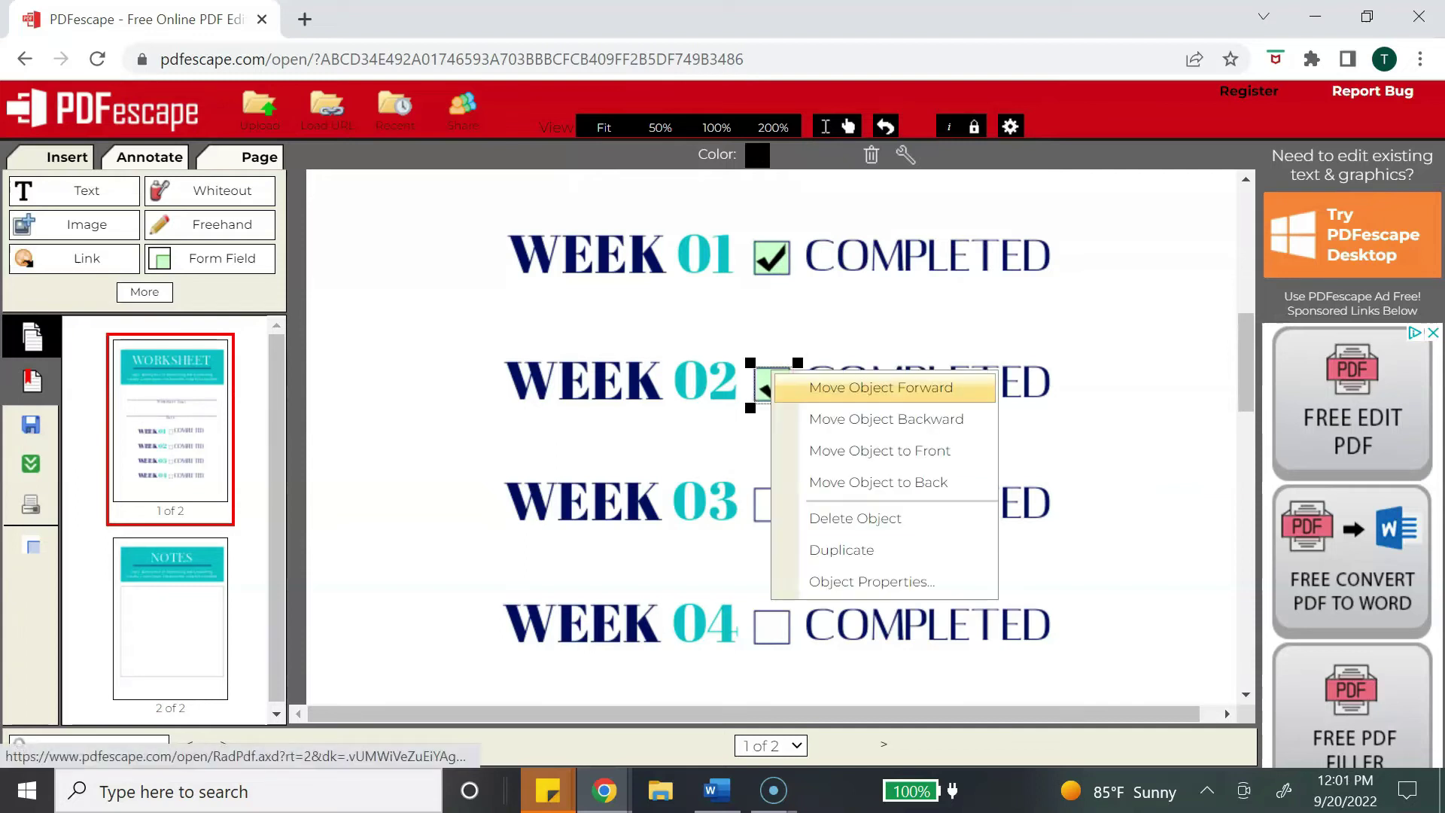
{"action": "left_click", "coordinate": [835, 549]}
{"action": "left_click_drag", "start_coordinate": [802, 414], "coordinate": [772, 503]}
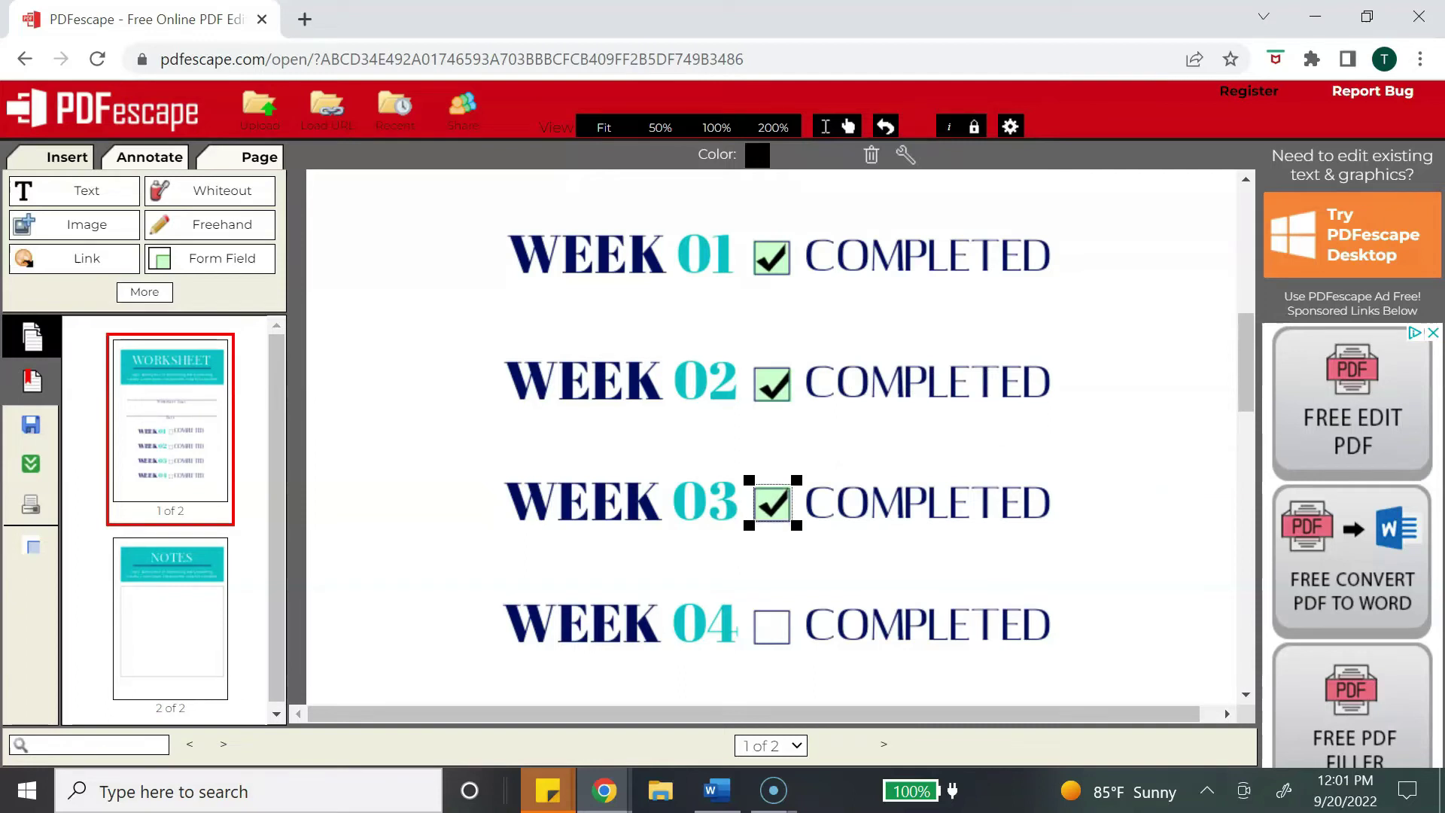
{"action": "right_click", "coordinate": [772, 503]}
{"action": "left_click", "coordinate": [845, 668]}
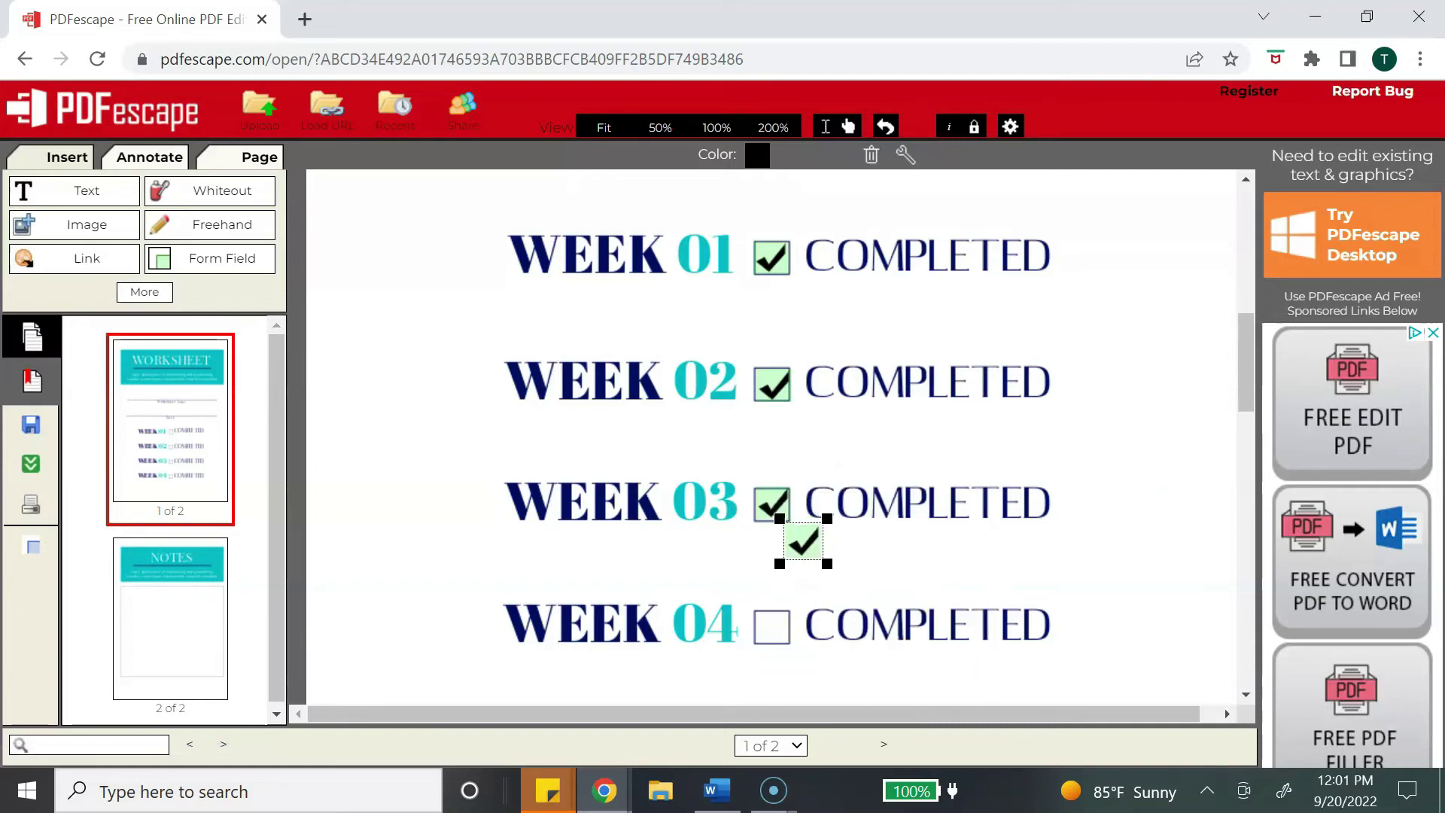
{"action": "left_click_drag", "start_coordinate": [804, 541], "coordinate": [771, 626]}
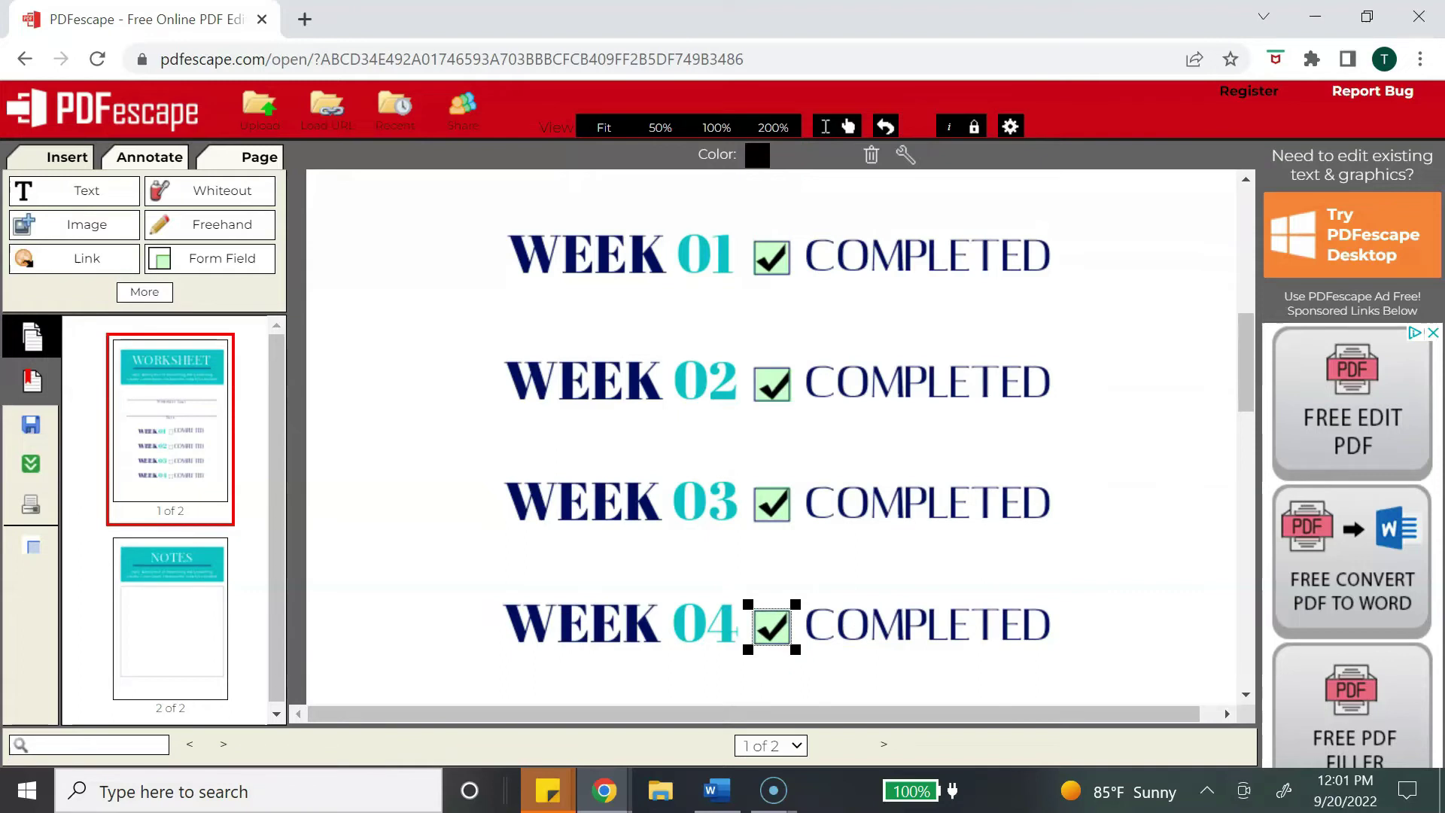
Clear the check marks from the Week 01, Week 02, Week 03 and Week 04 checkboxes
{"action": "left_click", "coordinate": [771, 257]}
{"action": "left_click", "coordinate": [772, 384]}
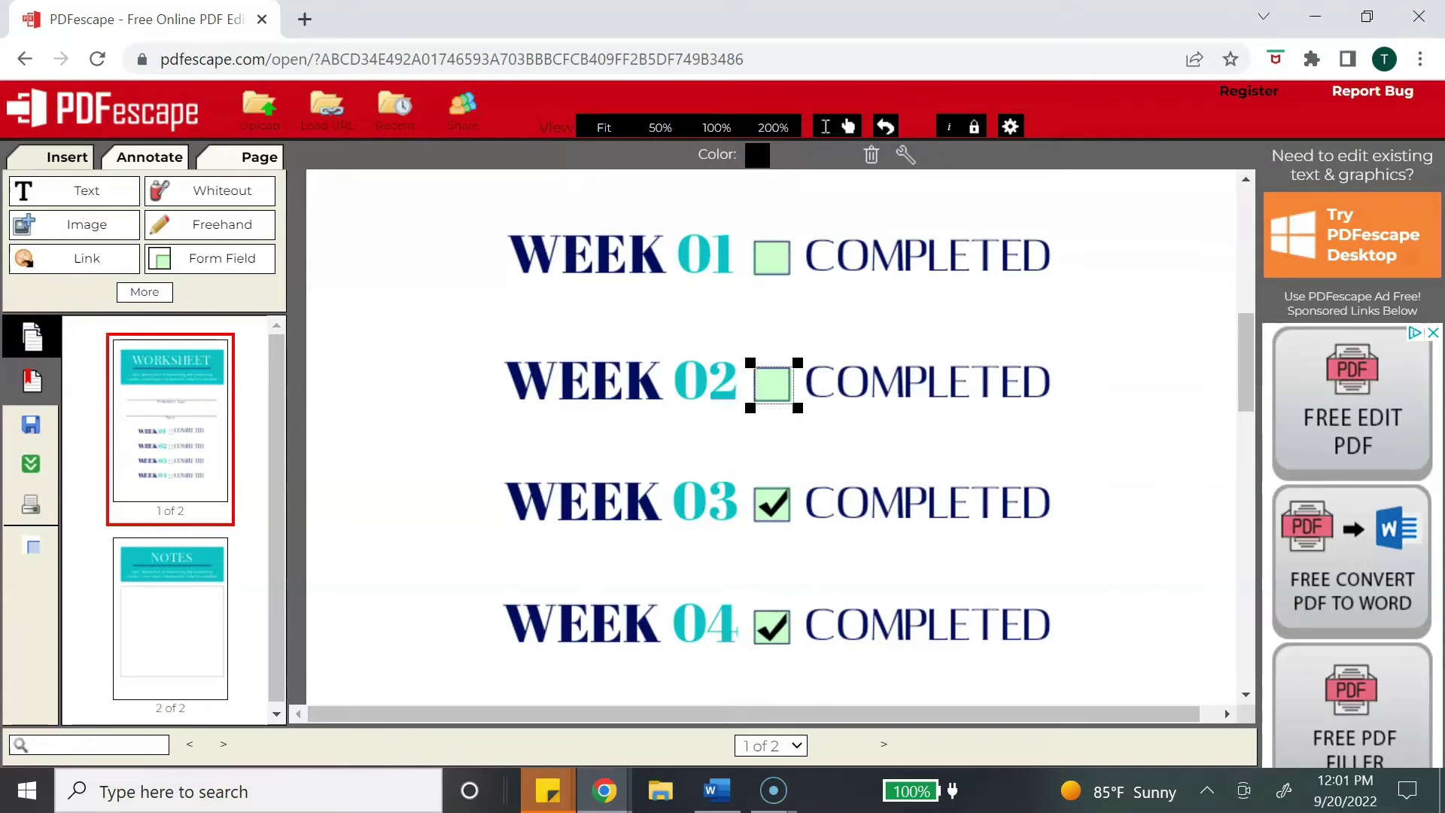
{"action": "left_click", "coordinate": [771, 504]}
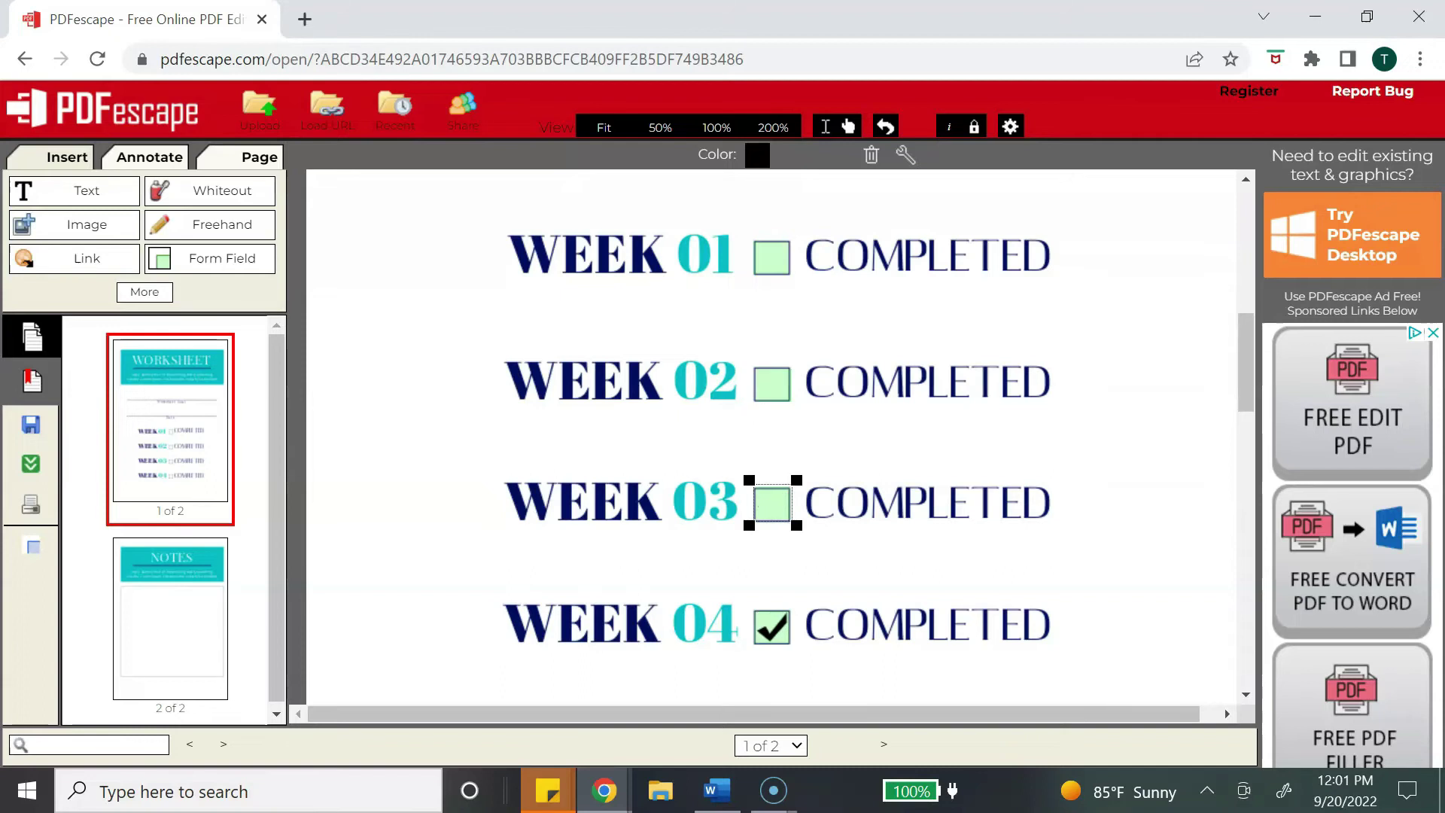
{"action": "left_click", "coordinate": [771, 626]}
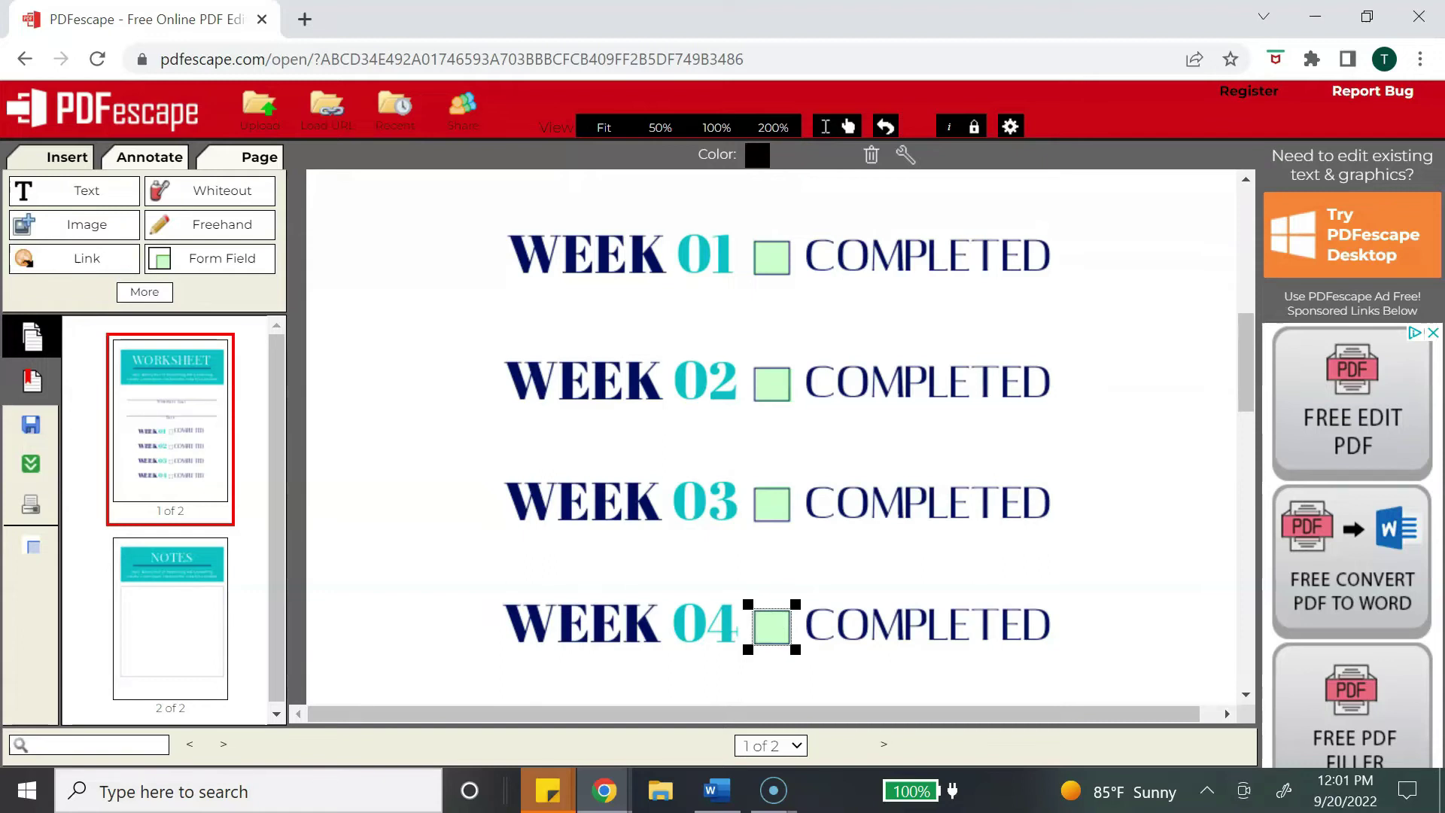
Add a Text Paragraph form field covering the whole empty box below the Notes banner on page 2
{"action": "left_click", "coordinate": [171, 618]}
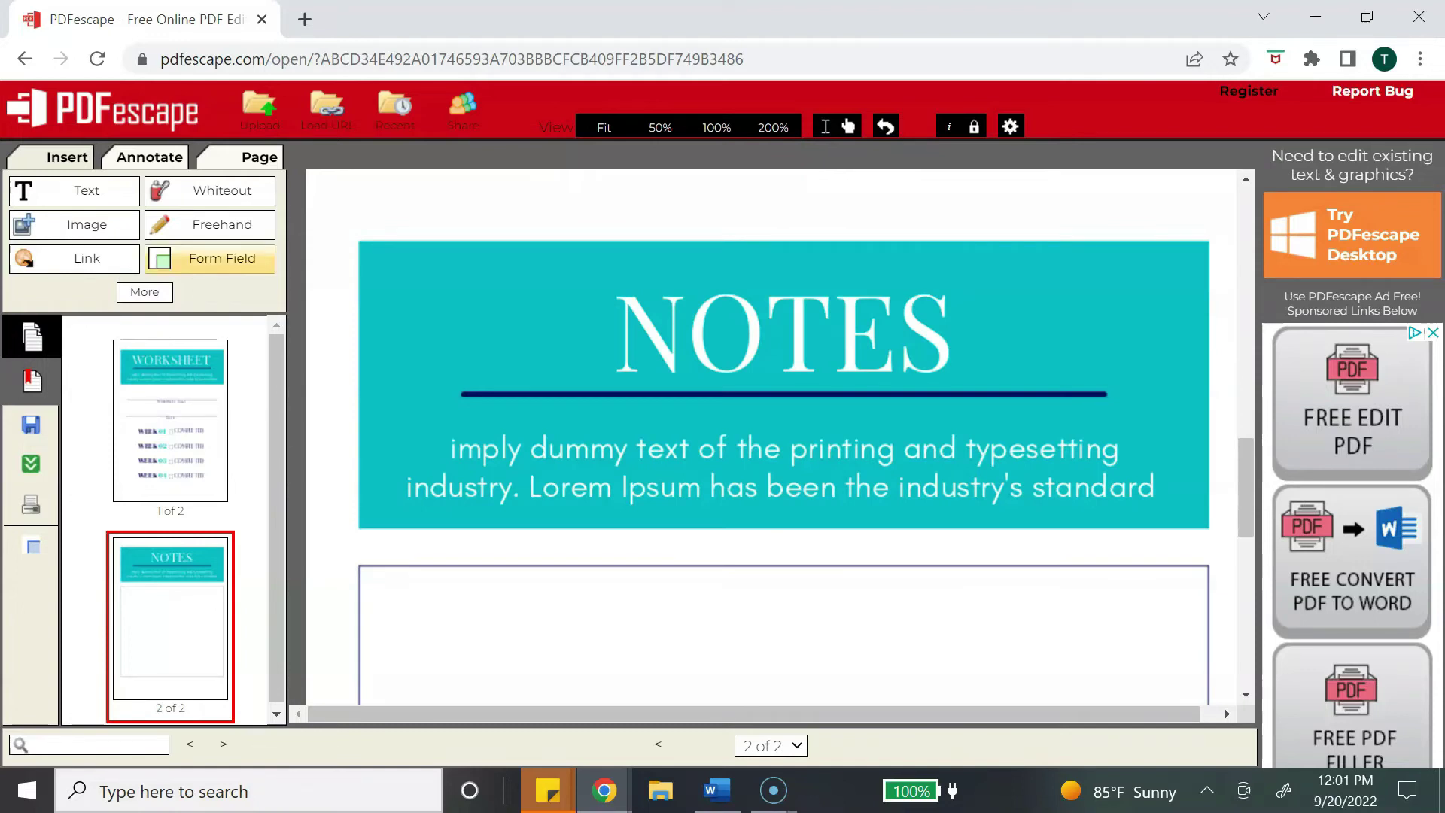
{"action": "left_click", "coordinate": [210, 258]}
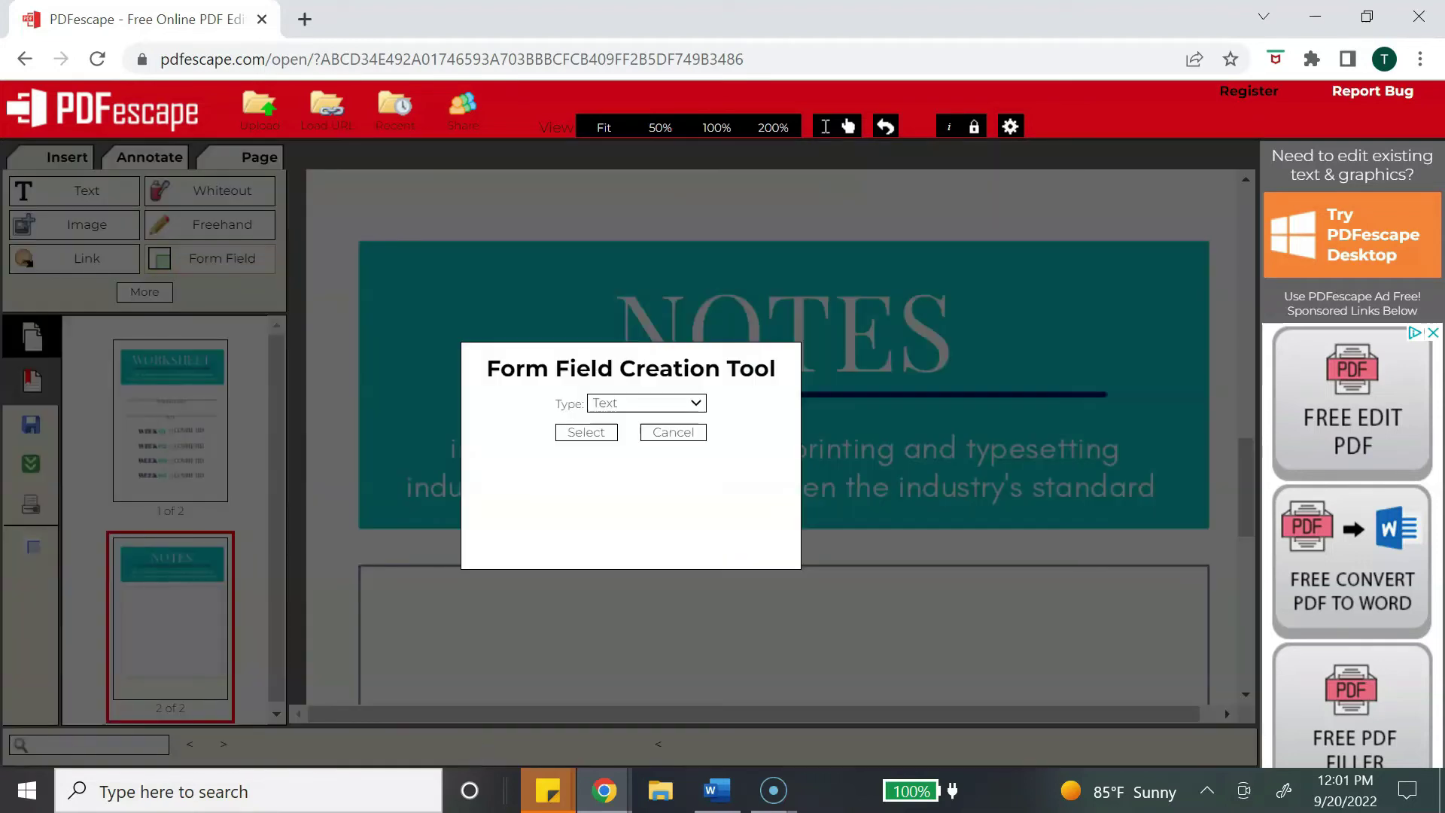
{"action": "left_click", "coordinate": [645, 403]}
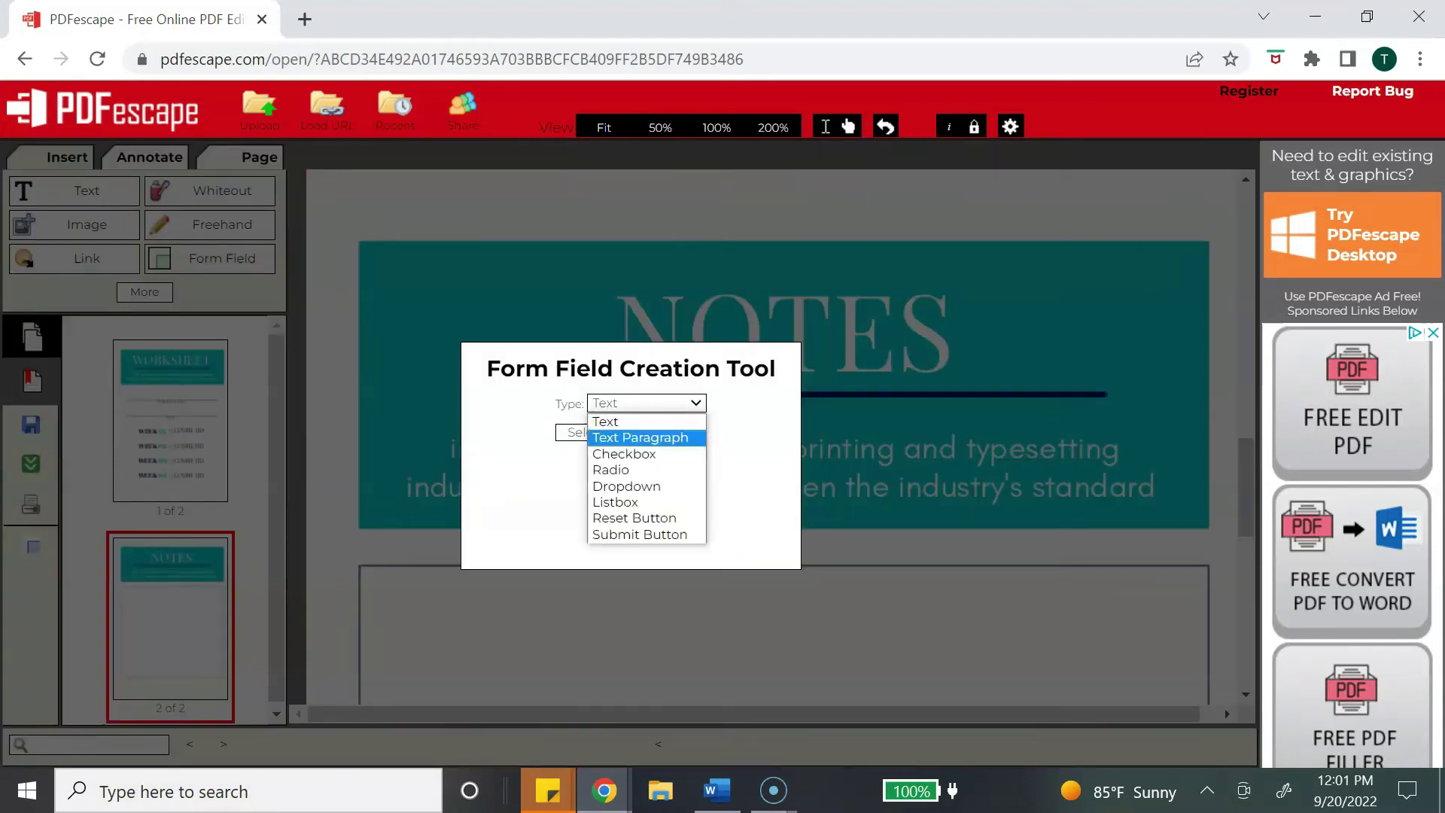
{"action": "left_click", "coordinate": [639, 437]}
{"action": "left_click", "coordinate": [586, 432]}
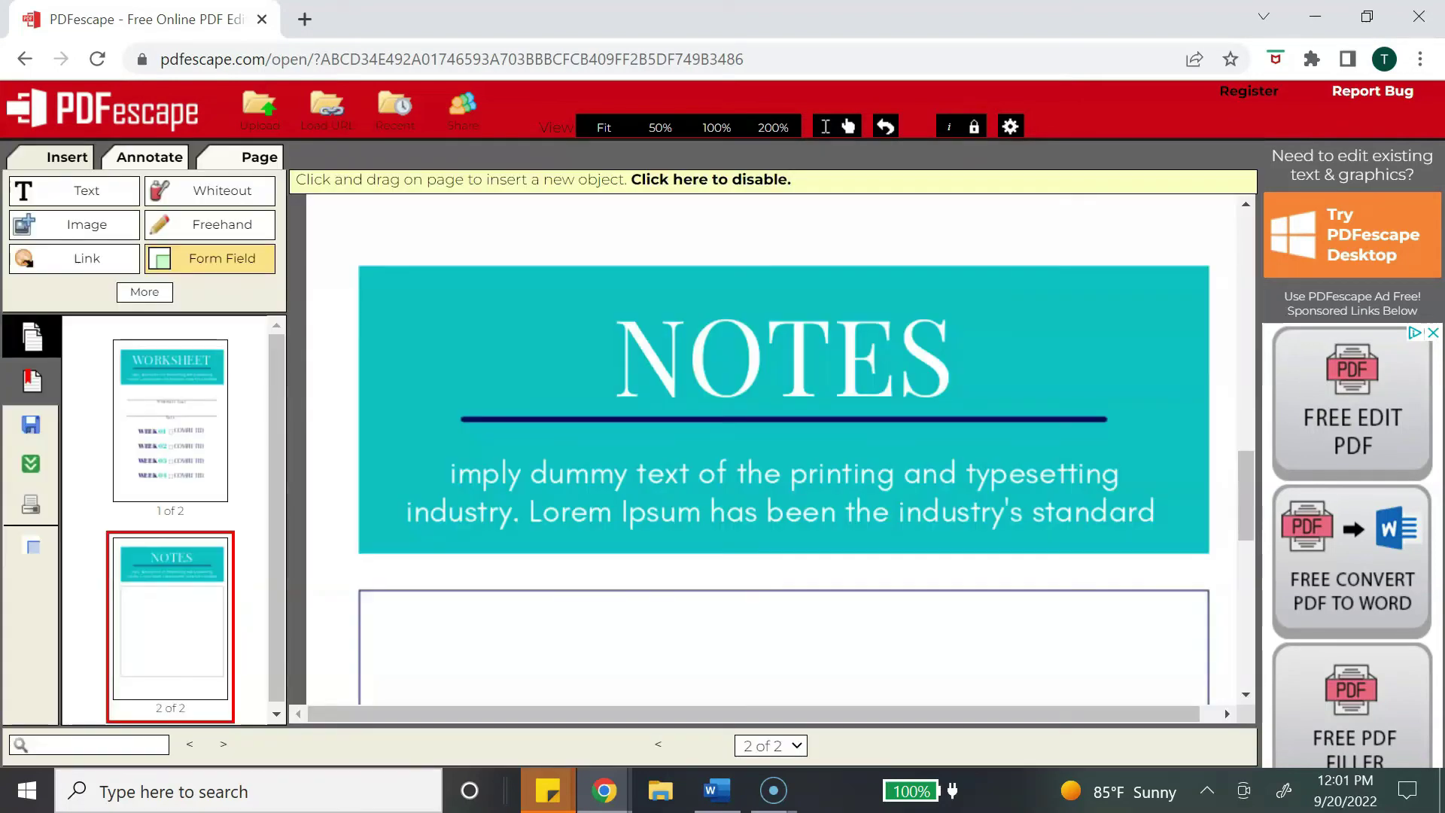
{"action": "left_click_drag", "start_coordinate": [360, 594], "coordinate": [1207, 657]}
{"action": "scroll", "coordinate": [1209, 687], "scroll_direction": "down", "scroll_amount": 2}
{"action": "scroll", "coordinate": [1203, 662], "scroll_direction": "down", "scroll_amount": 4}
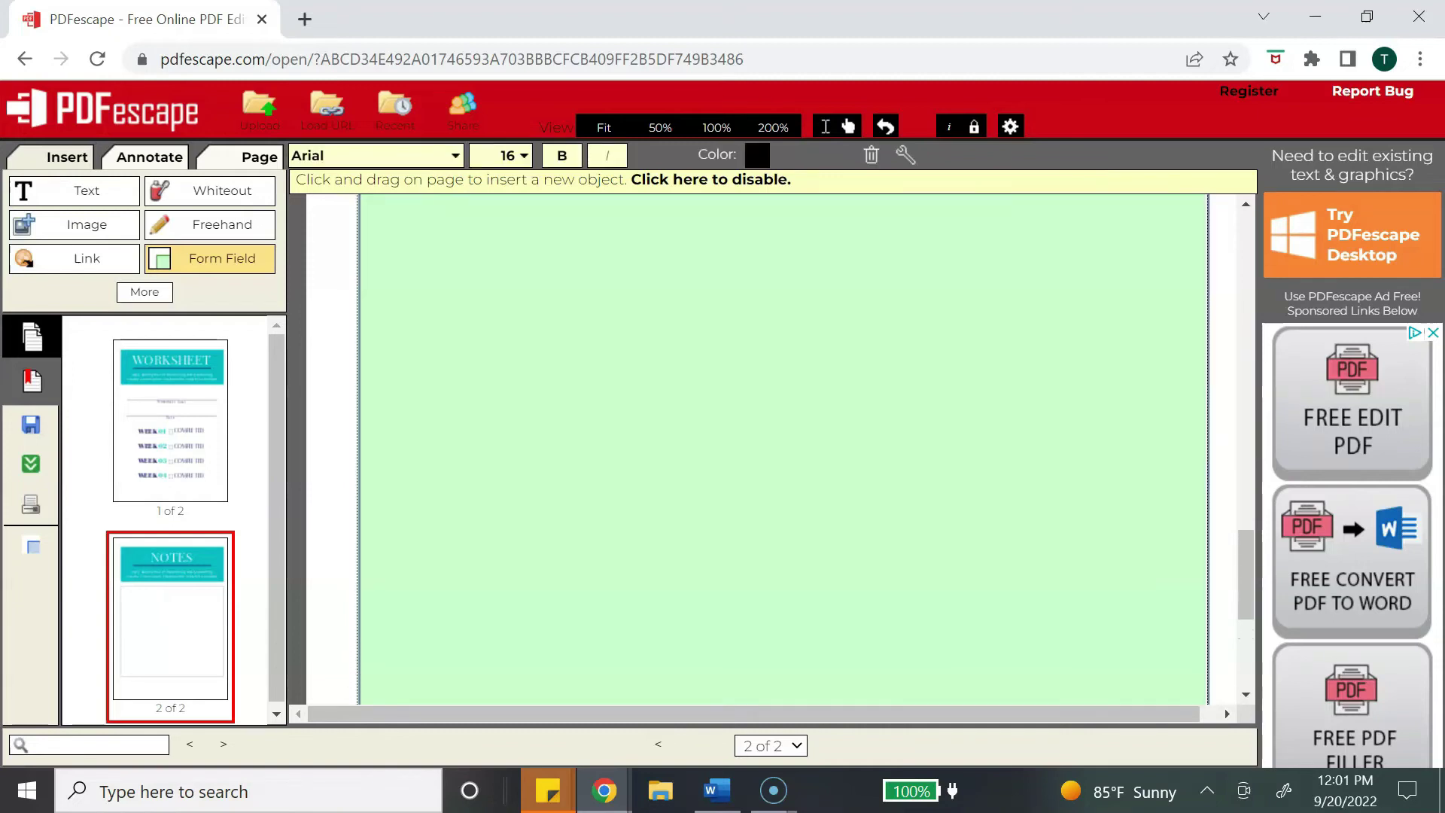
{"action": "scroll", "coordinate": [783, 452], "scroll_direction": "up", "scroll_amount": 5}
{"action": "scroll", "coordinate": [783, 451], "scroll_direction": "up", "scroll_amount": 2}
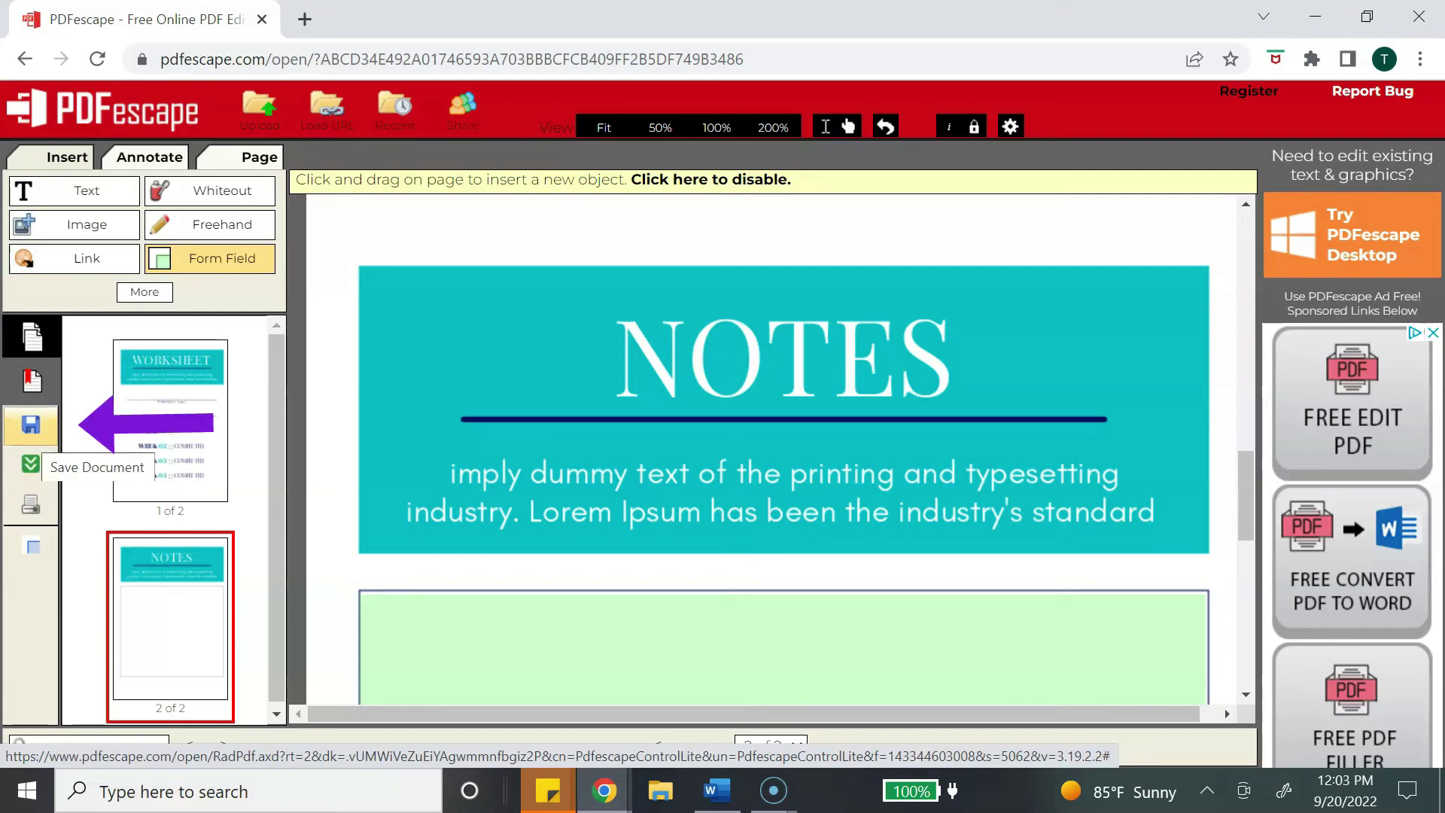
Download the fillable PDF and open the downloaded copy to review its form fields on both pages
{"action": "left_click", "coordinate": [30, 463]}
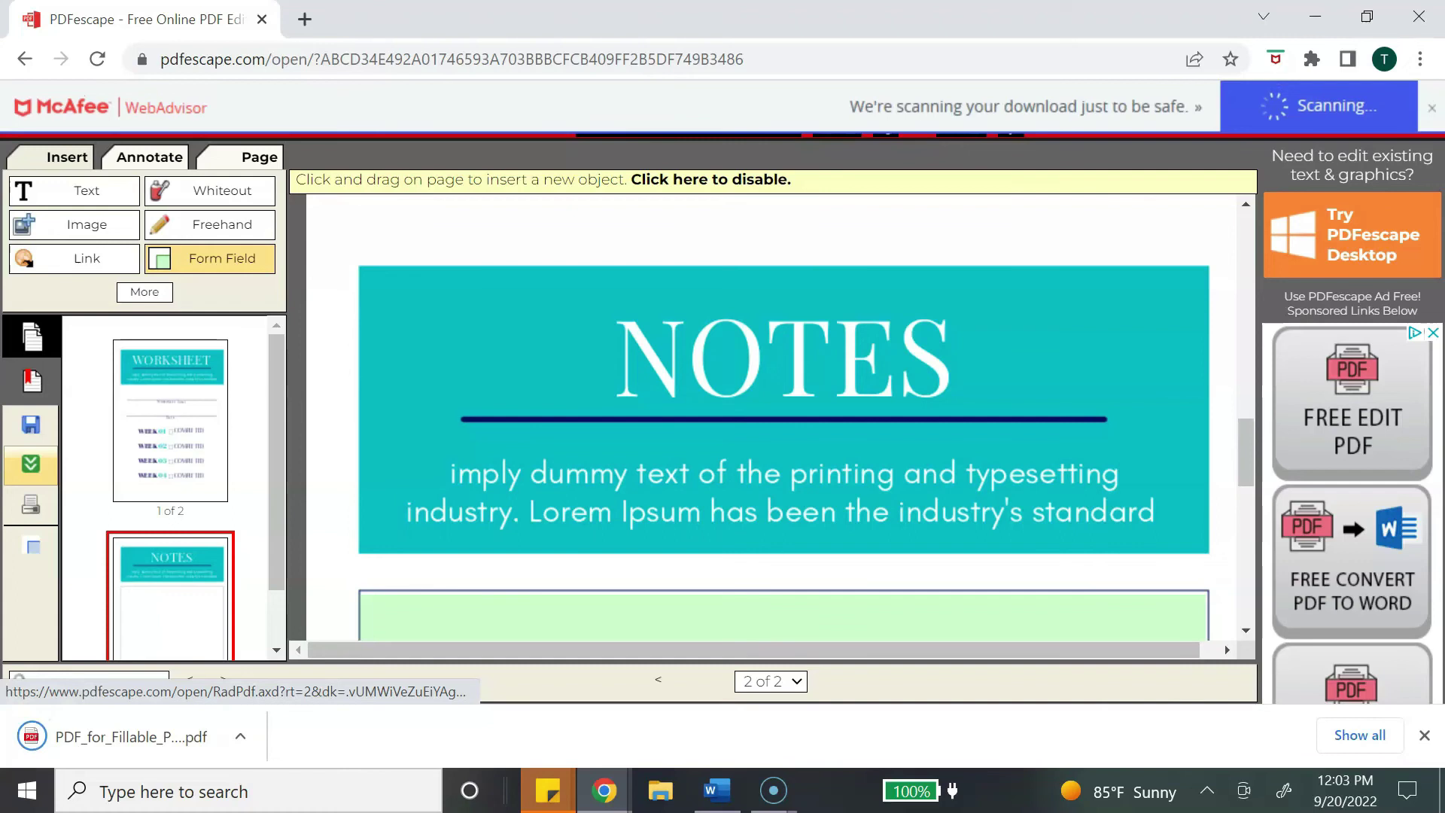
{"action": "left_click", "coordinate": [151, 737]}
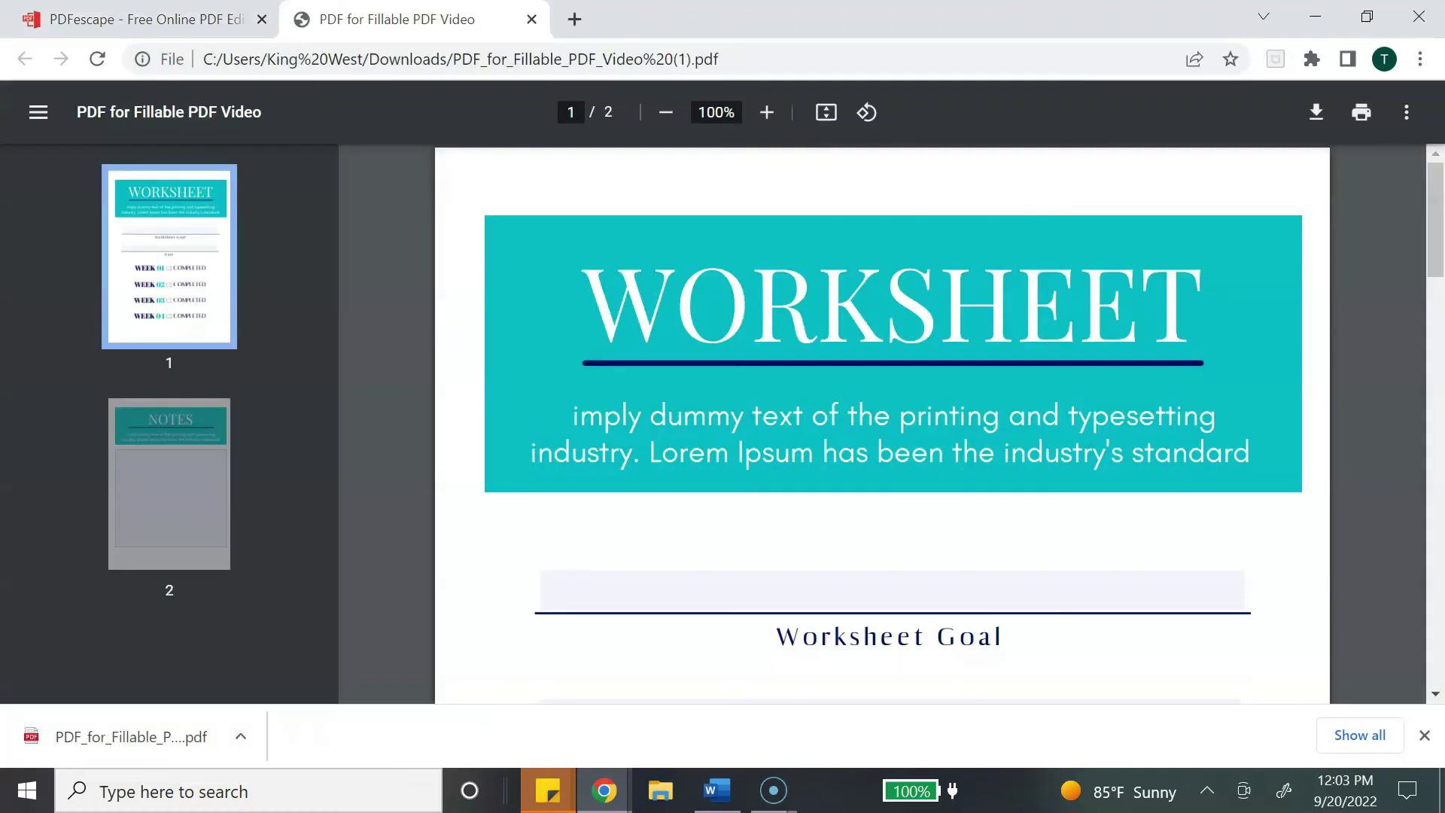
{"action": "scroll", "coordinate": [880, 451], "scroll_direction": "down", "scroll_amount": 2}
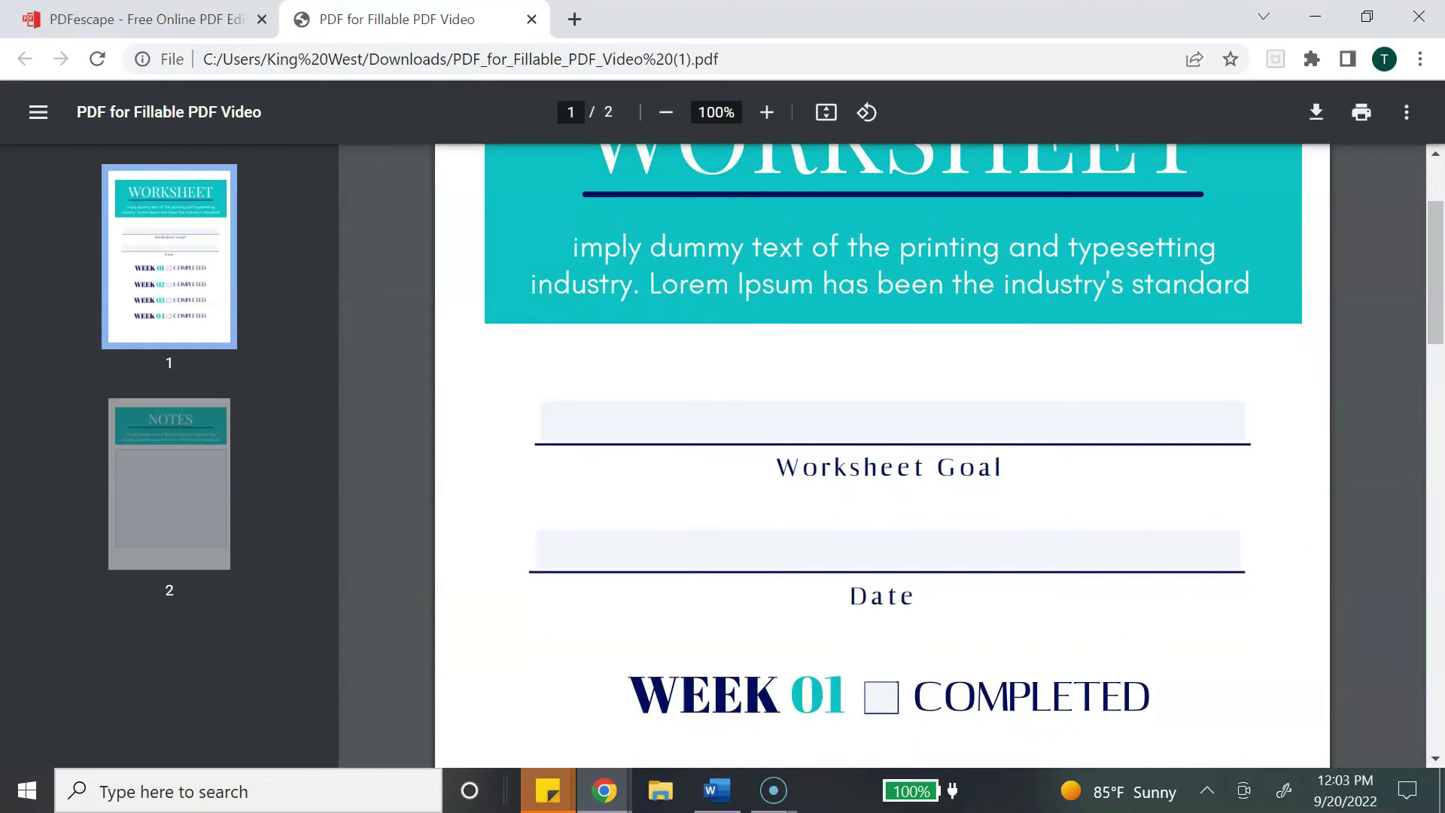
{"action": "scroll", "coordinate": [881, 451], "scroll_direction": "down", "scroll_amount": 4}
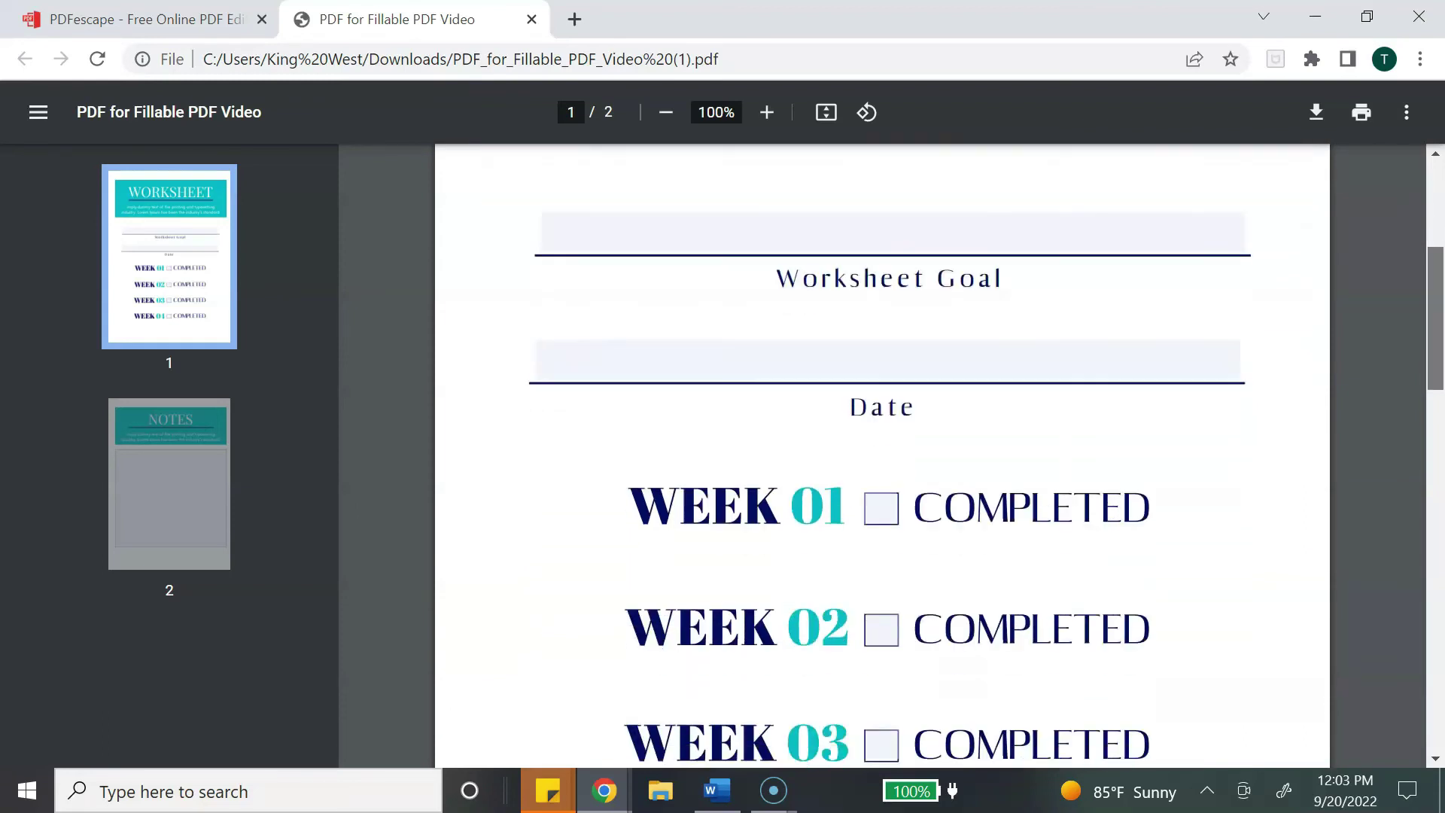
{"action": "scroll", "coordinate": [881, 452], "scroll_direction": "down", "scroll_amount": 7}
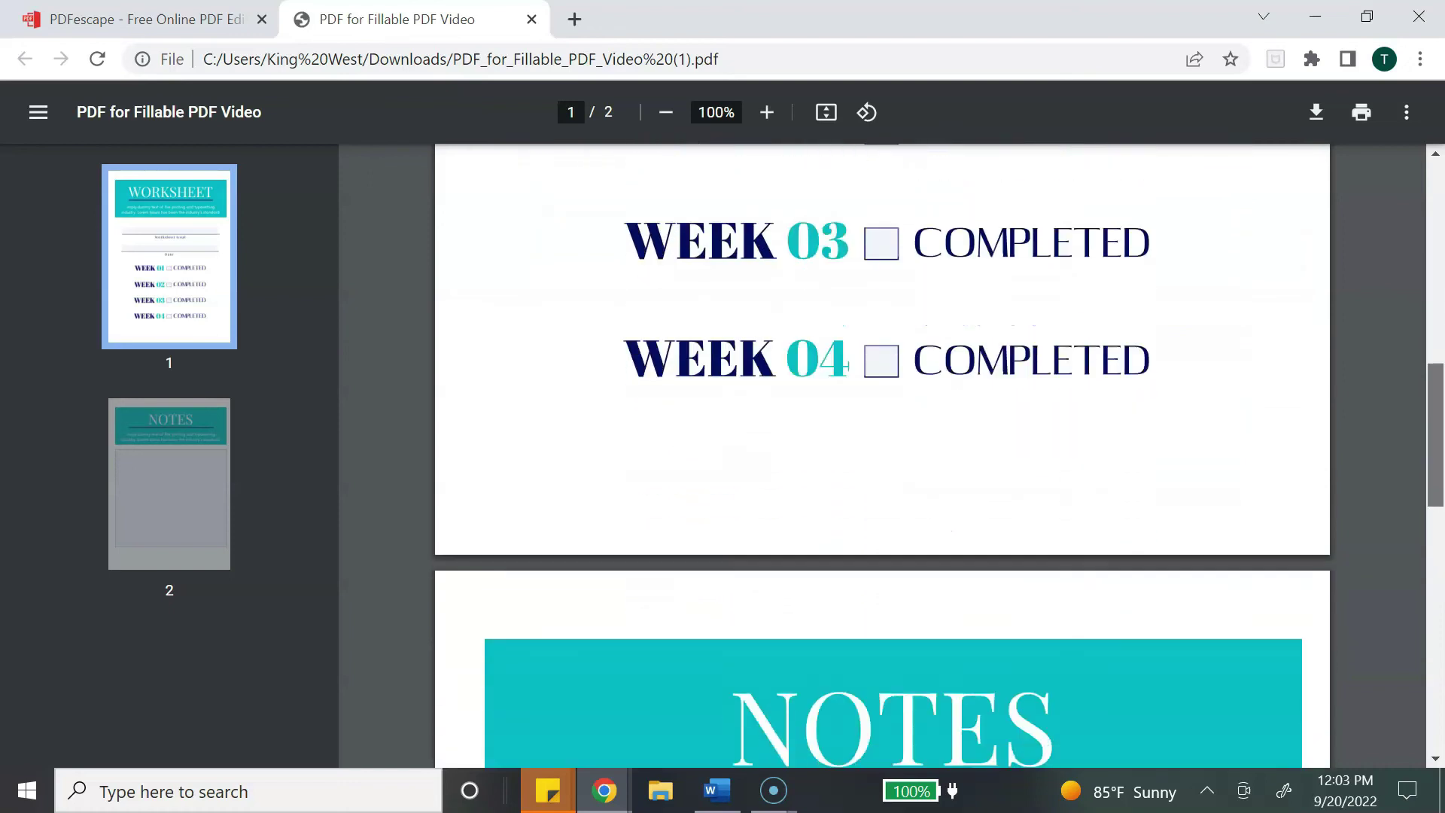
{"action": "scroll", "coordinate": [881, 451], "scroll_direction": "down", "scroll_amount": 3}
Fill in the Worksheet Goal field with the copied text "To create a digital product to generate passive income so I can live life on my own terms!"
{"action": "scroll", "coordinate": [881, 452], "scroll_direction": "up", "scroll_amount": 13}
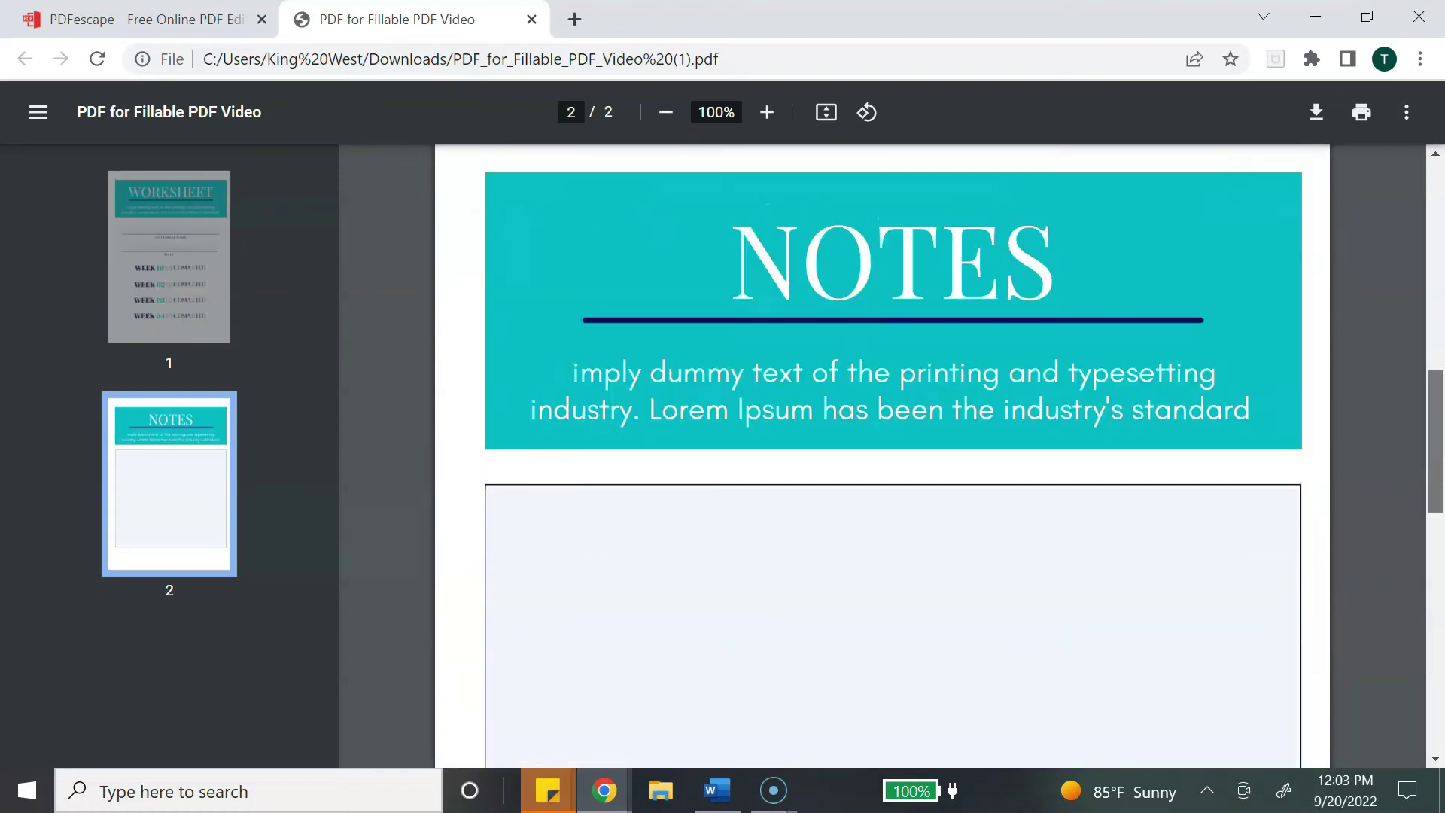
{"action": "scroll", "coordinate": [881, 451], "scroll_direction": "up", "scroll_amount": 3}
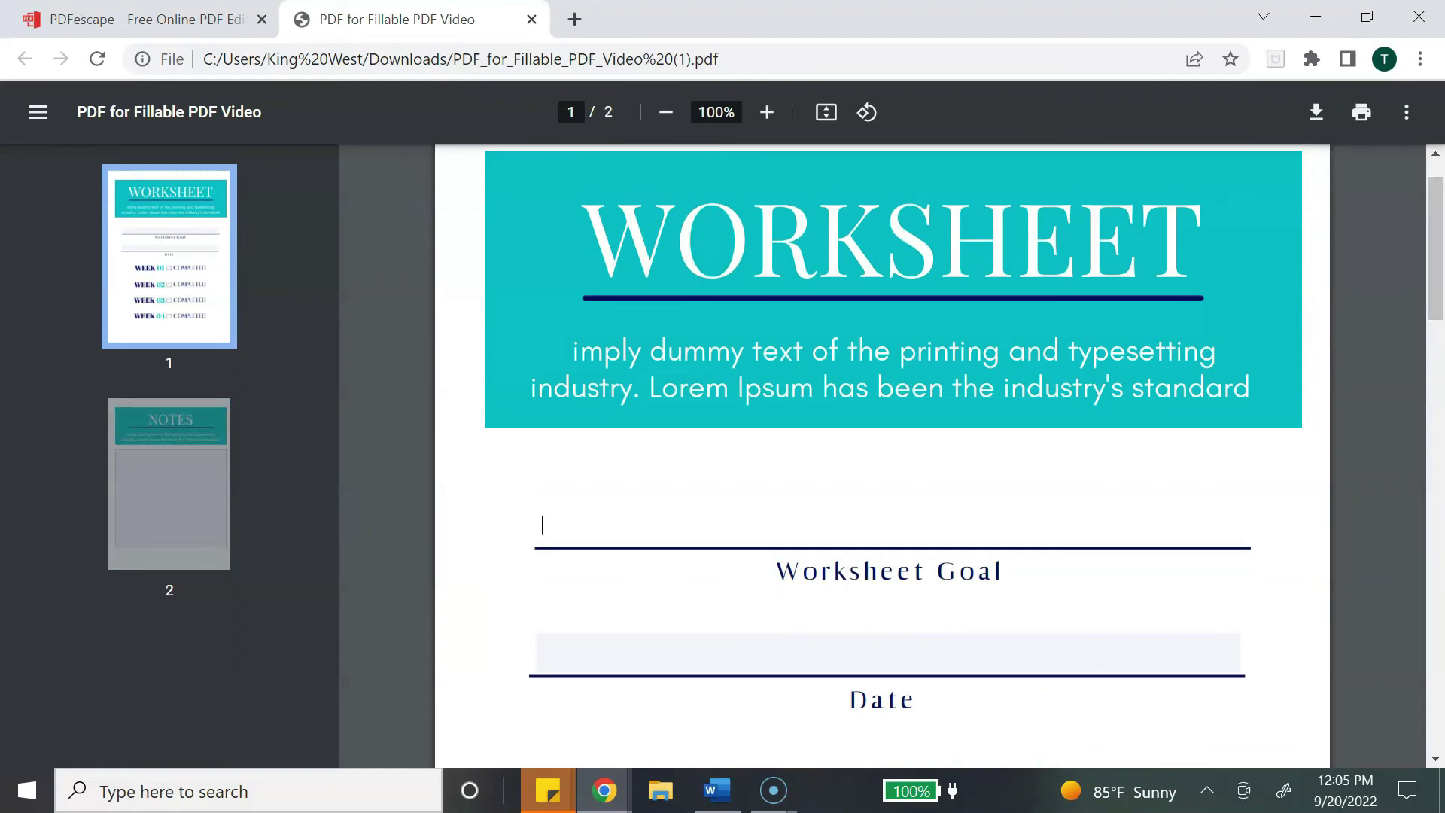
{"action": "type", "text": "To create a digital product to generate passive income so I can live life on my own terms!"}
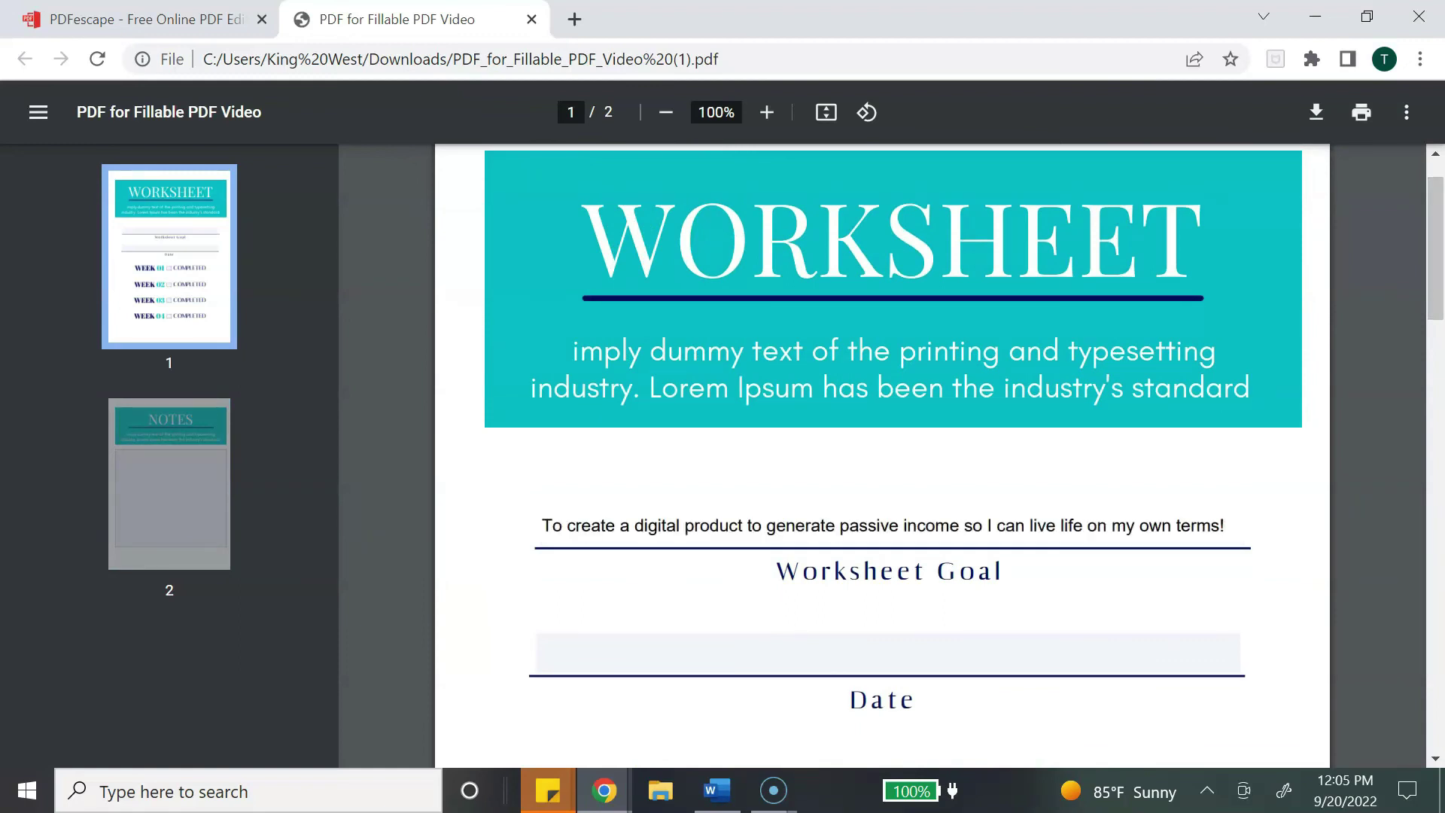
Test the Worksheet Goal field's overflow by adding random letters after the goal text, and erase them
{"action": "type", "text": "jljkjljljlkjljlkjljljljl"}
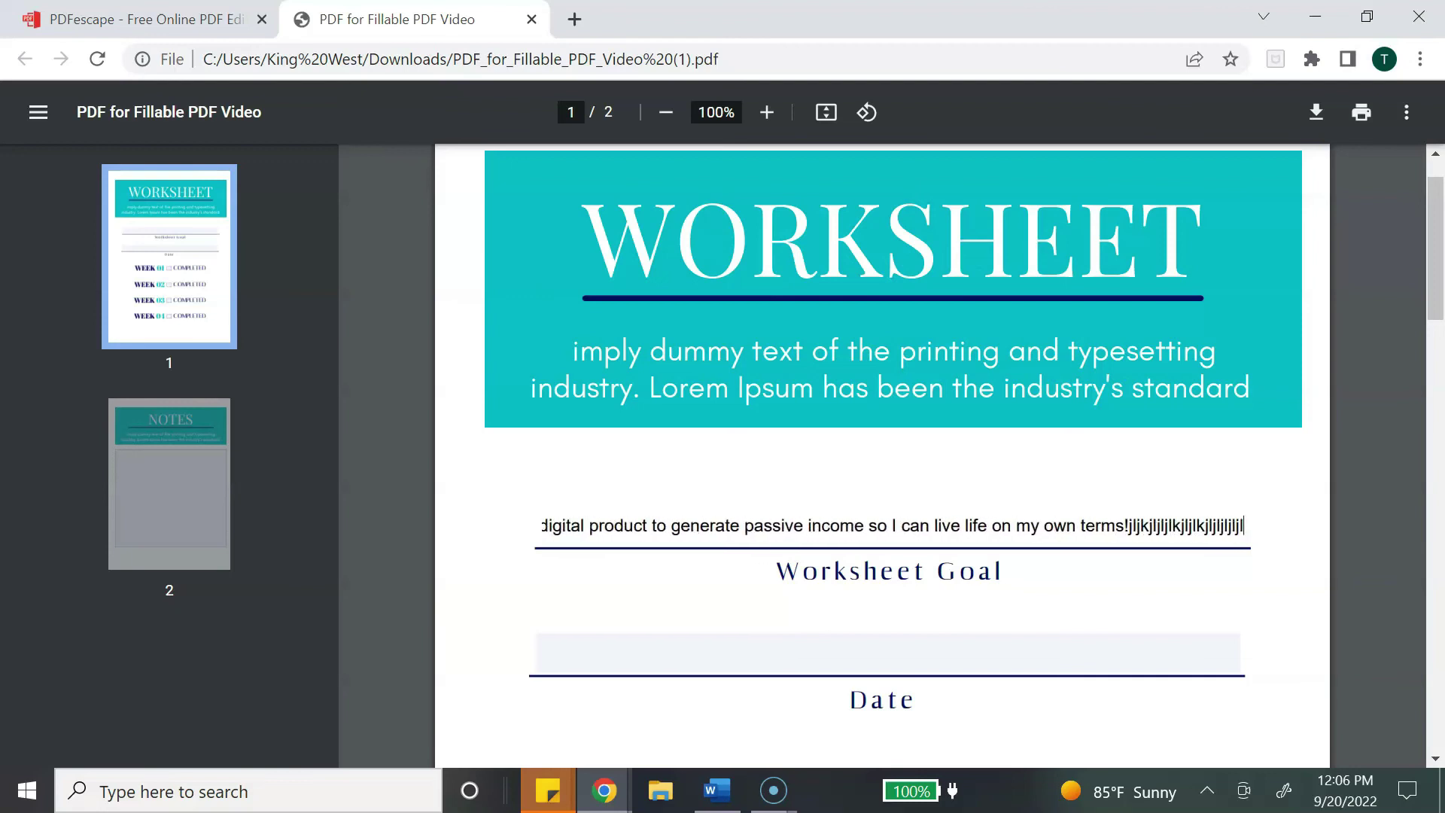
{"action": "type", "text": "jljljljljljljljljlj"}
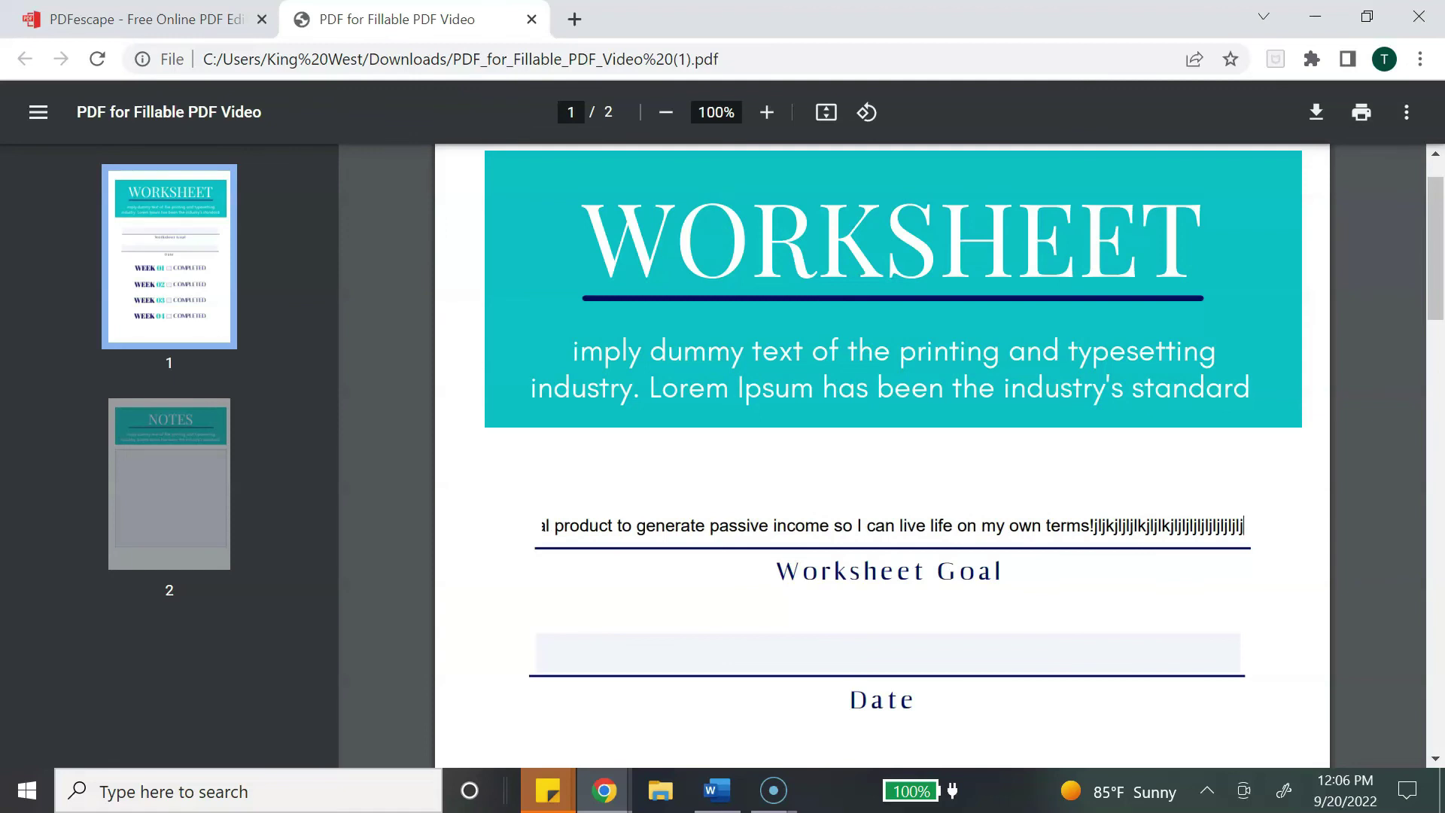
{"action": "key", "text": "BackSpace"}
{"action": "key", "text": "BackSpace"}
{"action": "key", "text": "BackSpace"}
{"action": "key", "text": "BackSpace"}
{"action": "key", "text": "BackSpace"}
{"action": "key", "text": "BackSpace"}
{"action": "key", "text": "BackSpace"}
{"action": "key", "text": "BackSpace"}
{"action": "key", "text": "BackSpace"}
{"action": "key", "text": "BackSpace"}
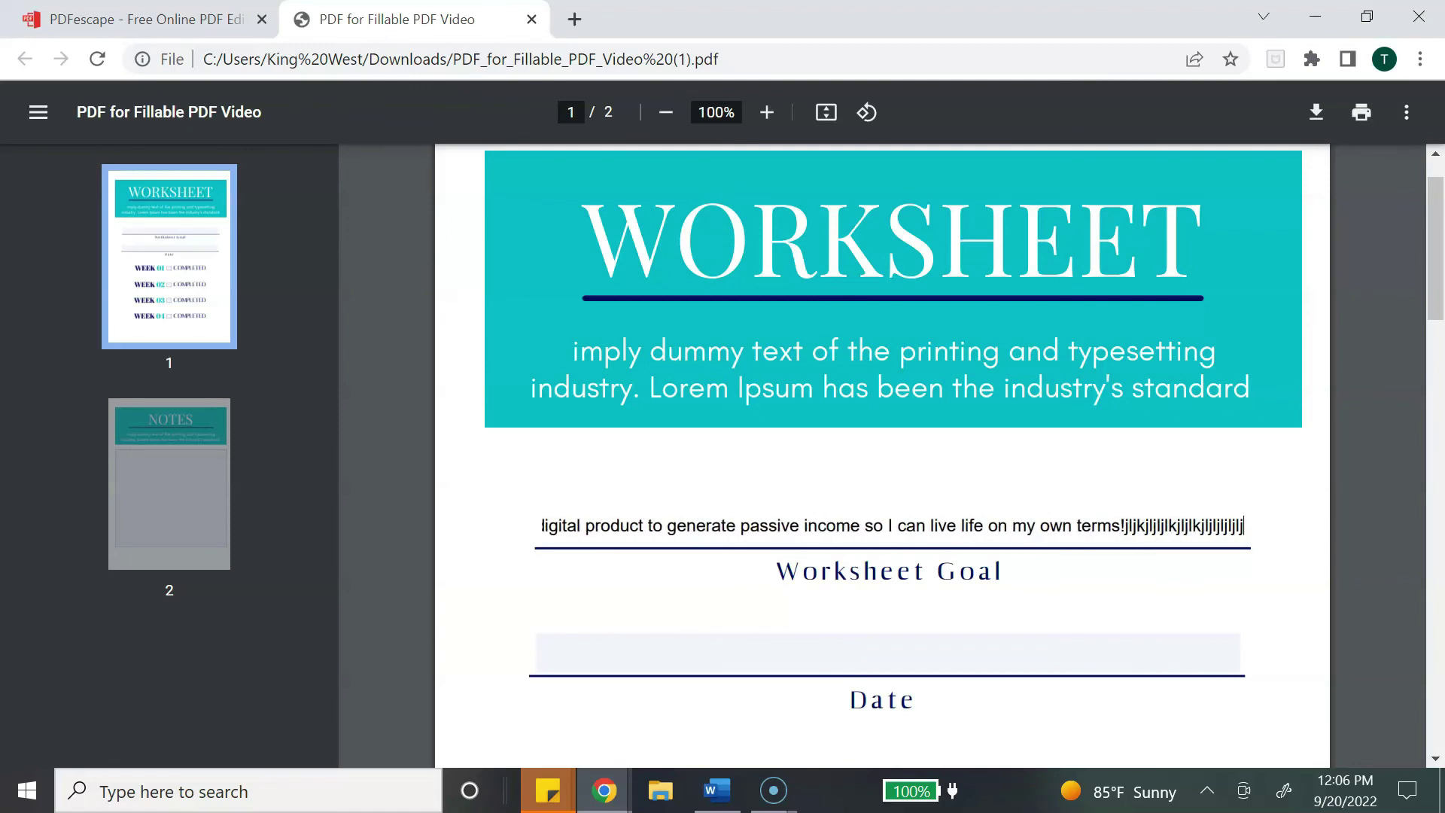
Leave Date empty and mark the Week 01 and Week 02 checkboxes as completed
{"action": "key", "text": "Tab"}
{"action": "key", "text": "Tab"}
{"action": "key", "text": "space"}
{"action": "key", "text": "Tab"}
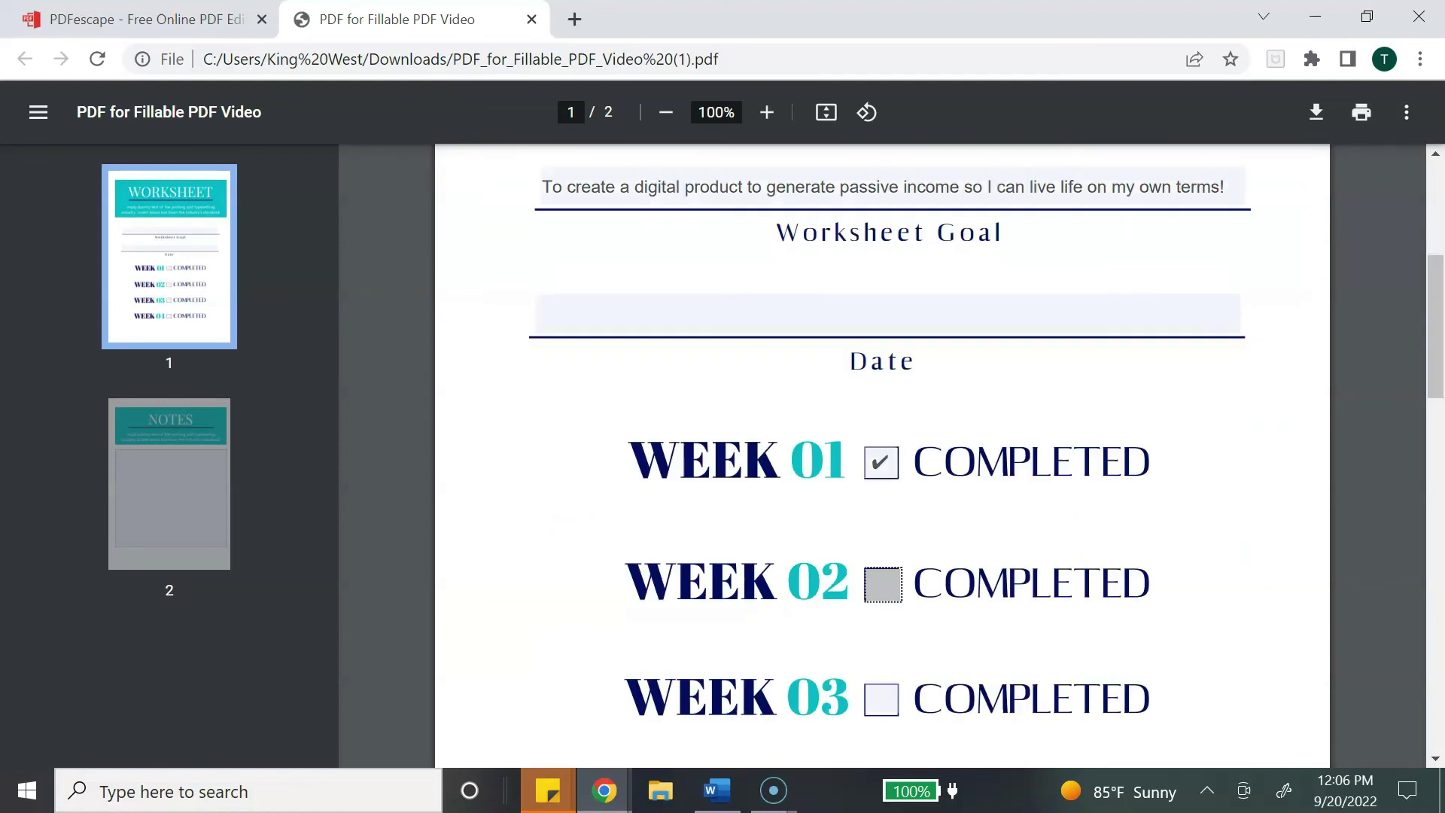
{"action": "key", "text": "space"}
Paste the copied Lorem Ipsum paragraph into the Notes field on page 2
{"action": "key", "text": "Tab"}
{"action": "key", "text": "Tab"}
{"action": "key", "text": "Tab"}
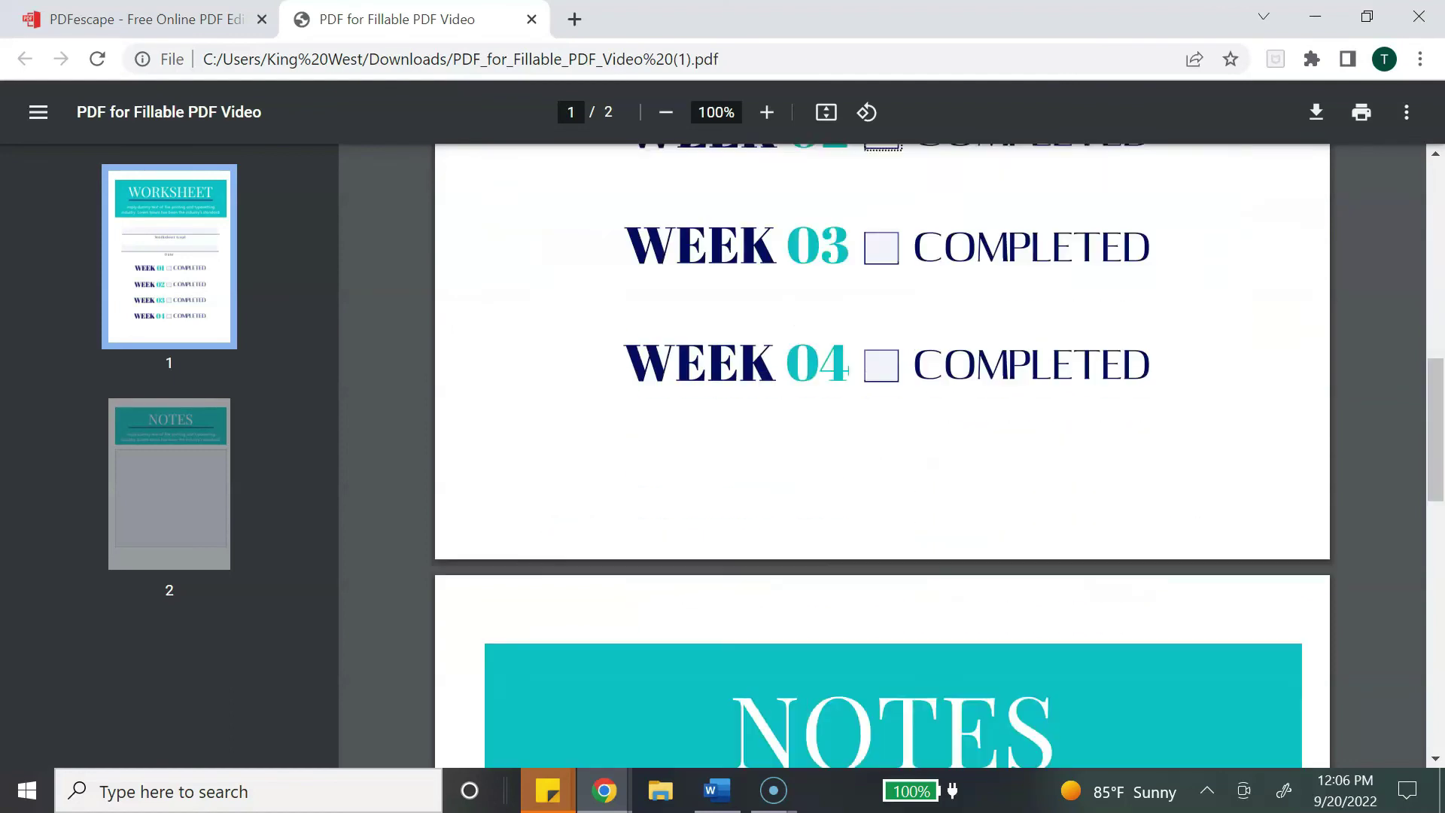
{"action": "type", "text": "Lorem Ipsum is simply dummy text of the printing and typesetting industry. Lorem Ipsum has been the industry's standard dummy text ever since the 1500s, when an unknown printer took a galley of type and scrambled it to make a type specimen book. It has survived not only five centuries, but also the leap into electronic typesetting, remaining essentially unchanged."}
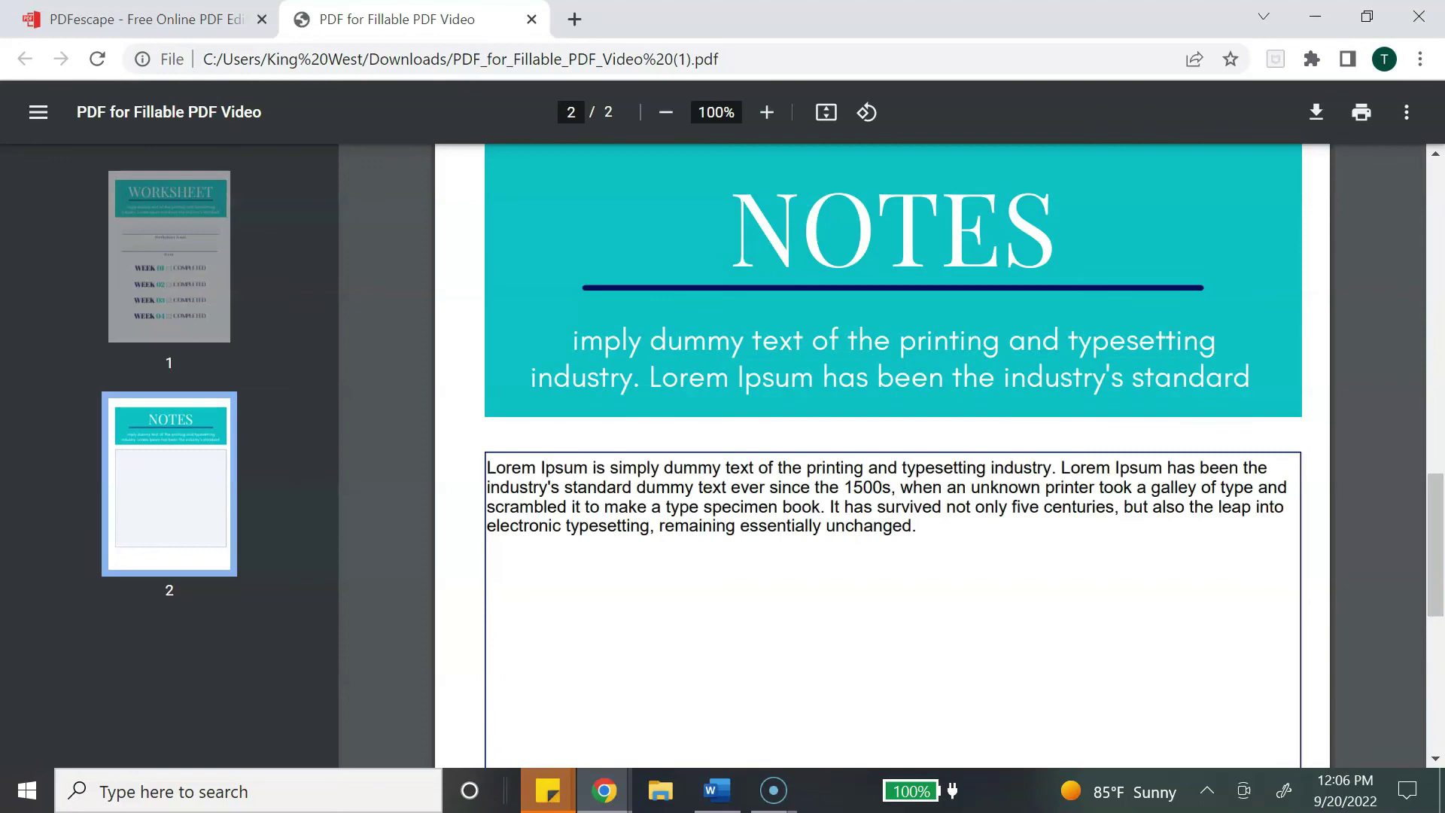